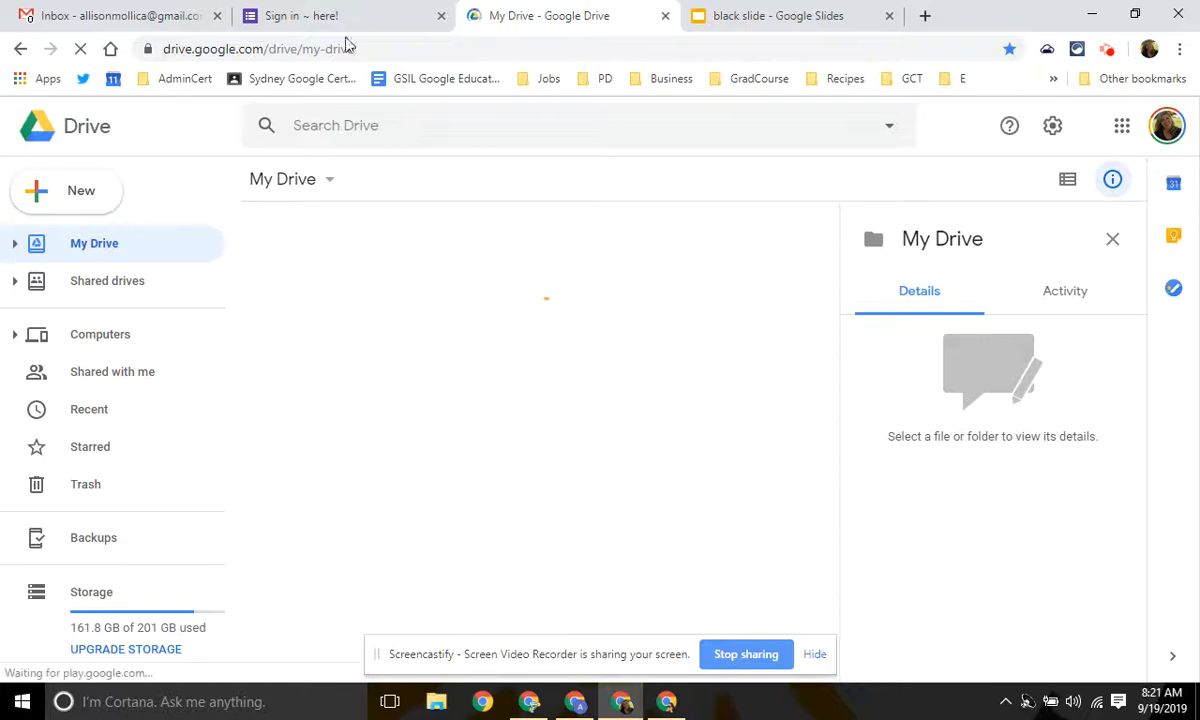
Switch to the browser tab holding the existing 'Sign in ~ here!' example form.
click(332, 14)
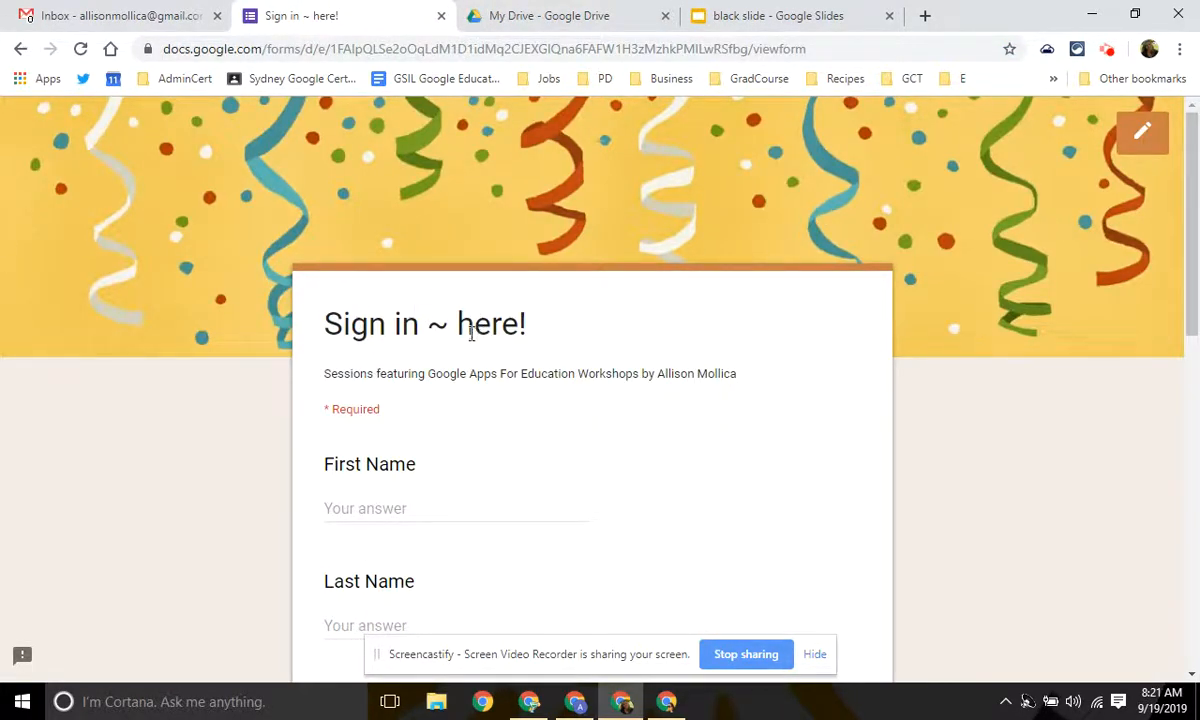
scroll(450, 318, down, 3)
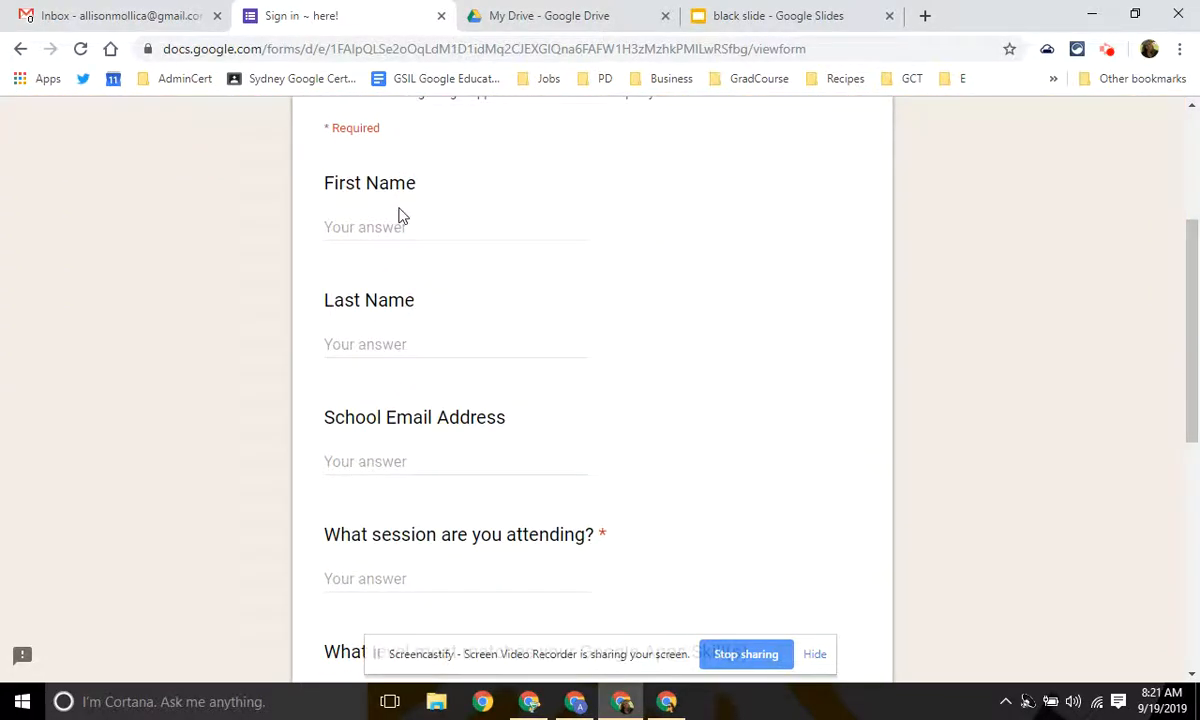
scroll(447, 330, down, 2)
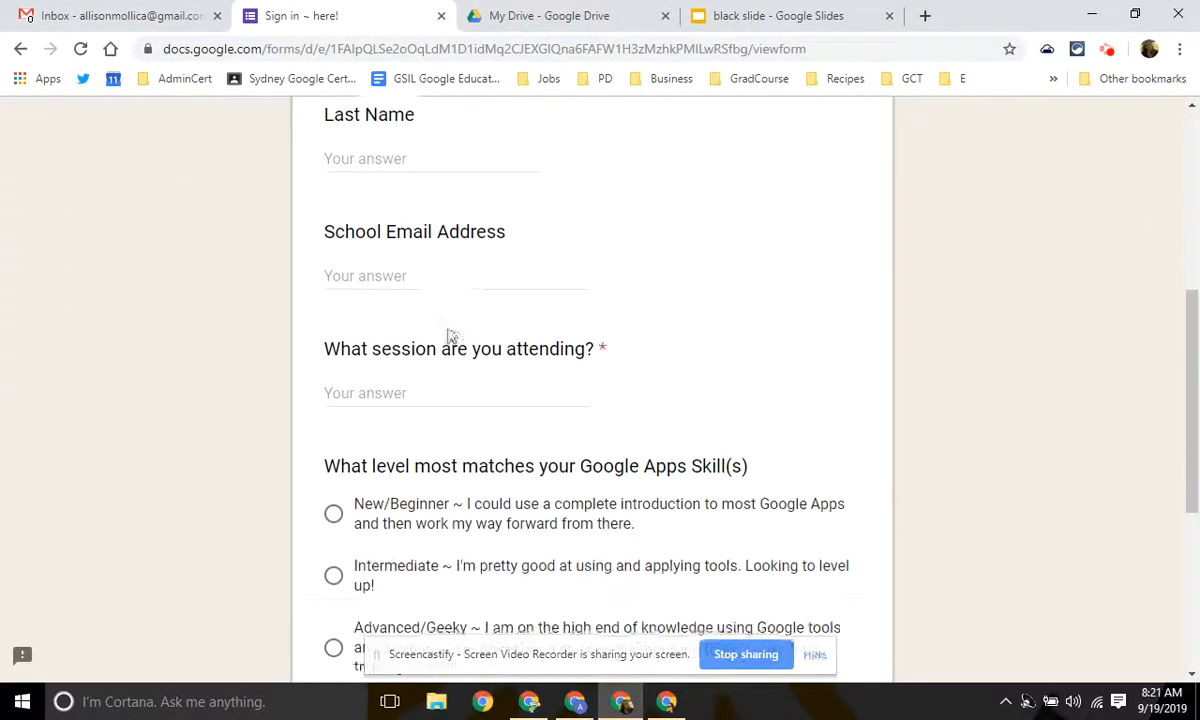
scroll(410, 270, down, 4)
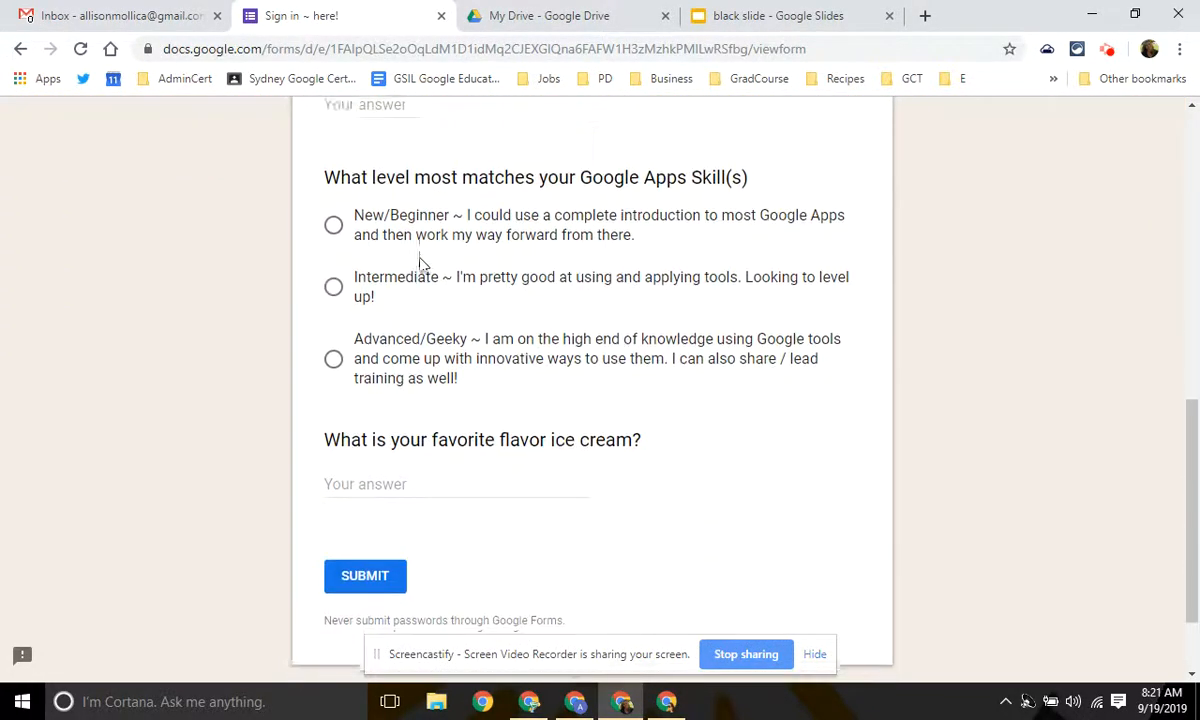
scroll(445, 434, up, 9)
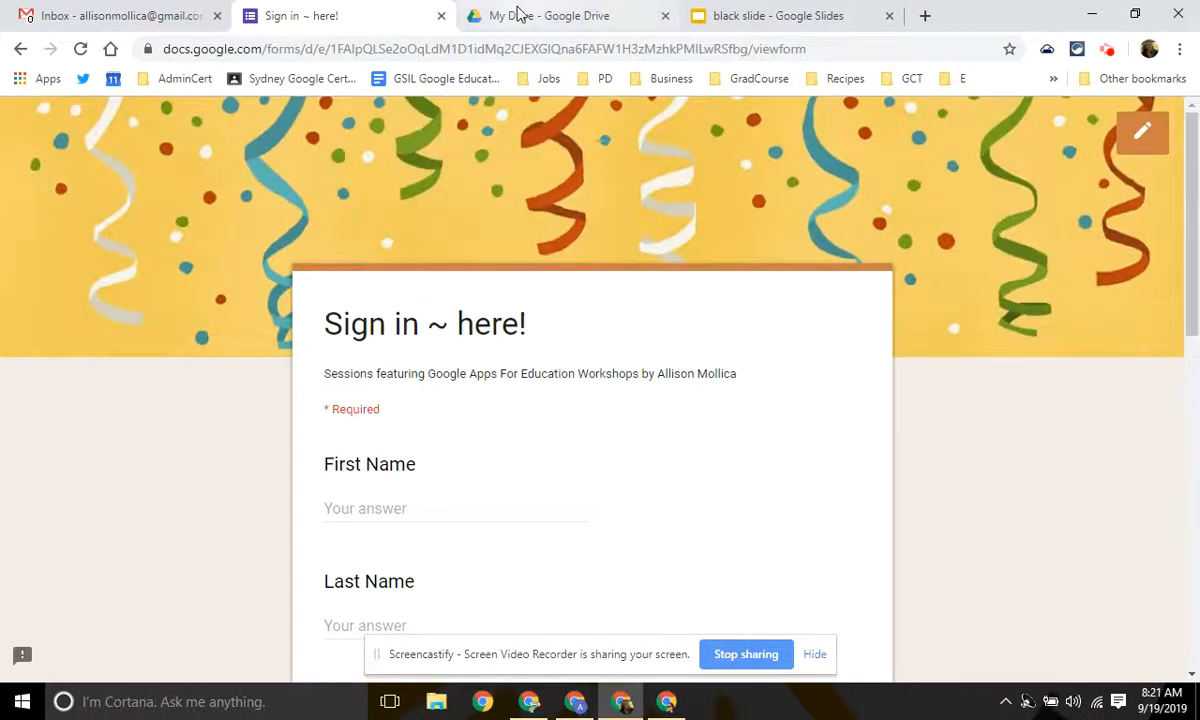
From My Drive, create a blank Google Form via New > More > Google Forms.
click(513, 16)
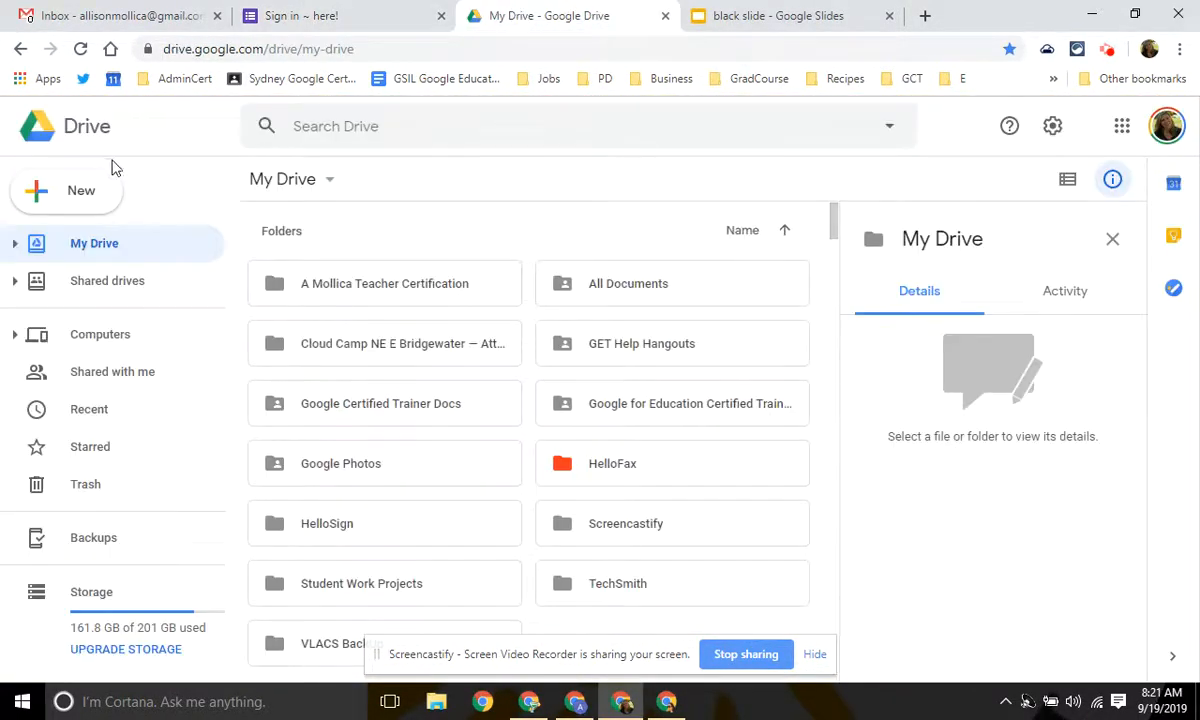
click(75, 202)
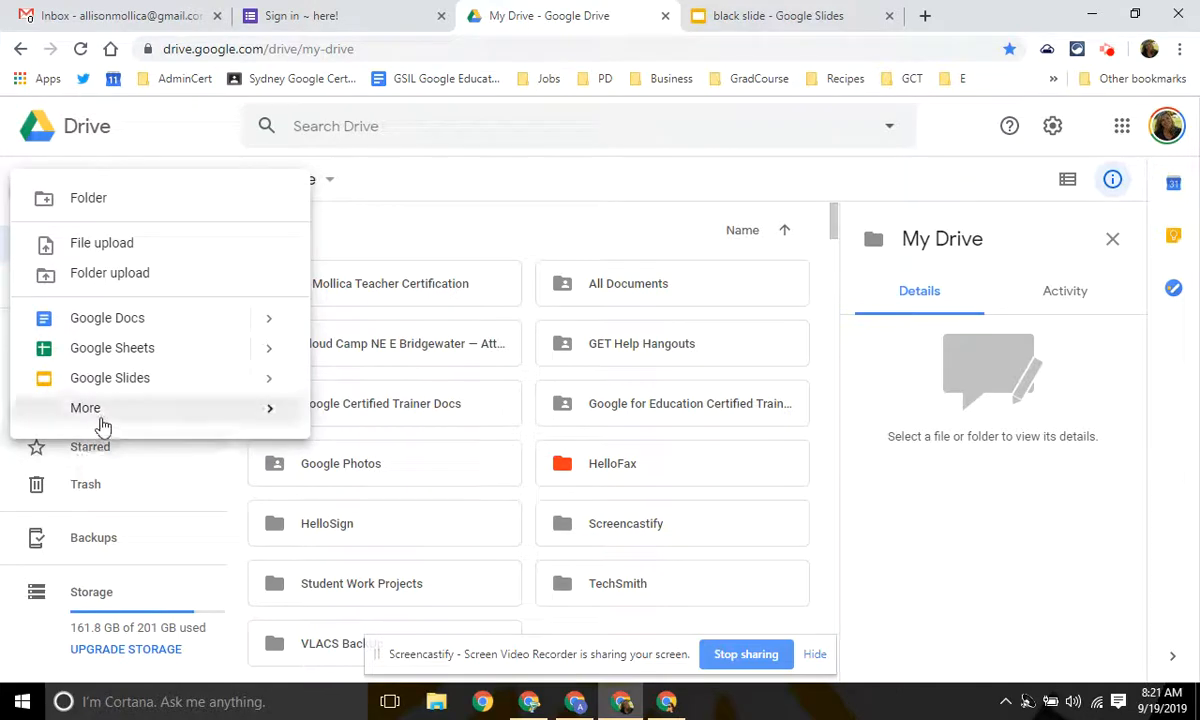
mouse_move(241, 423)
click(411, 423)
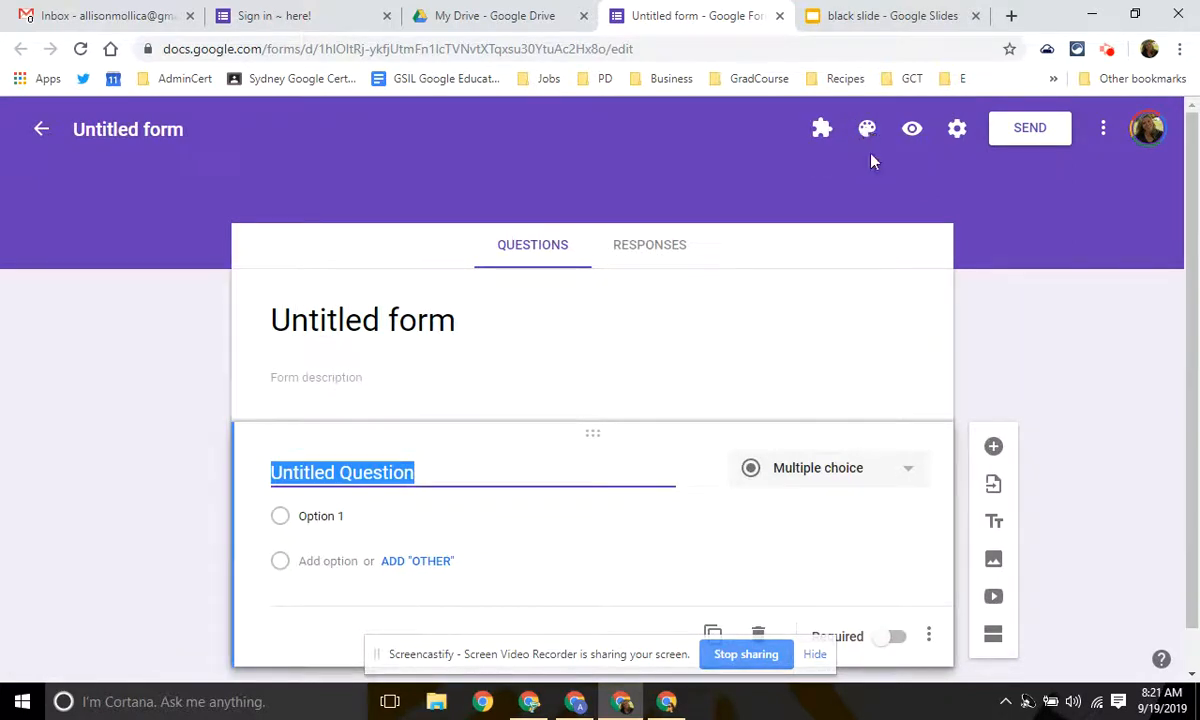
Apply a teal theme colour and the blue-green Travel pattern as the form's header image.
click(866, 130)
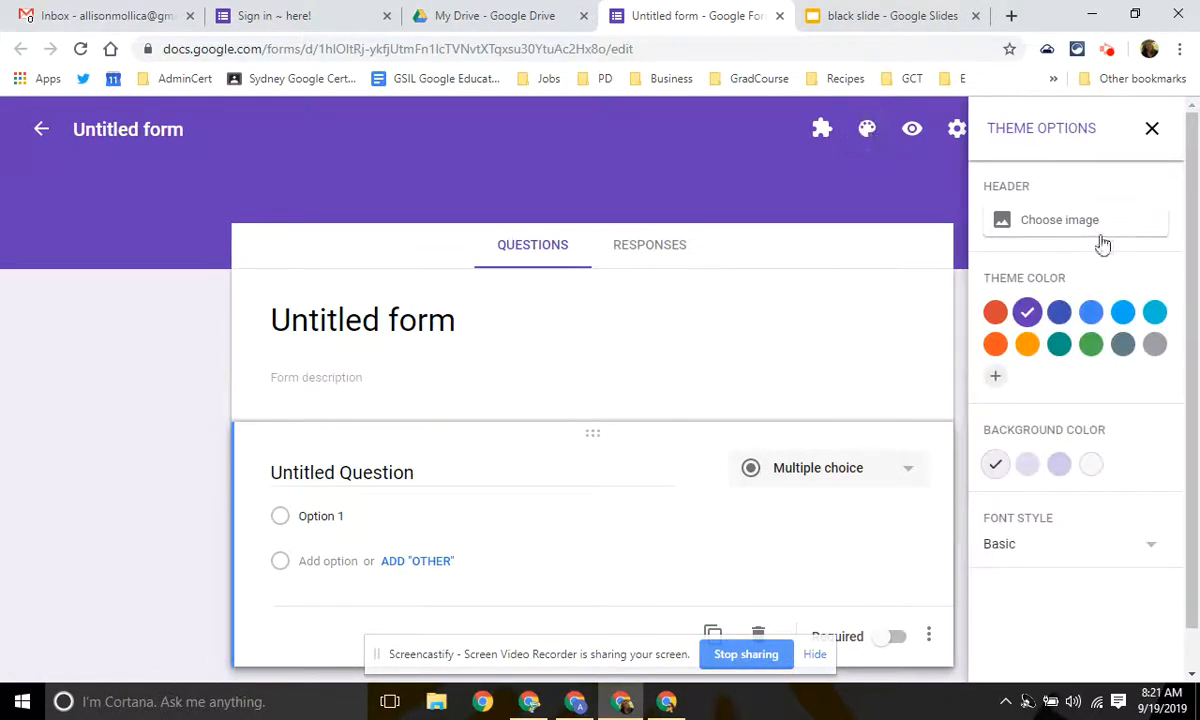
click(1062, 346)
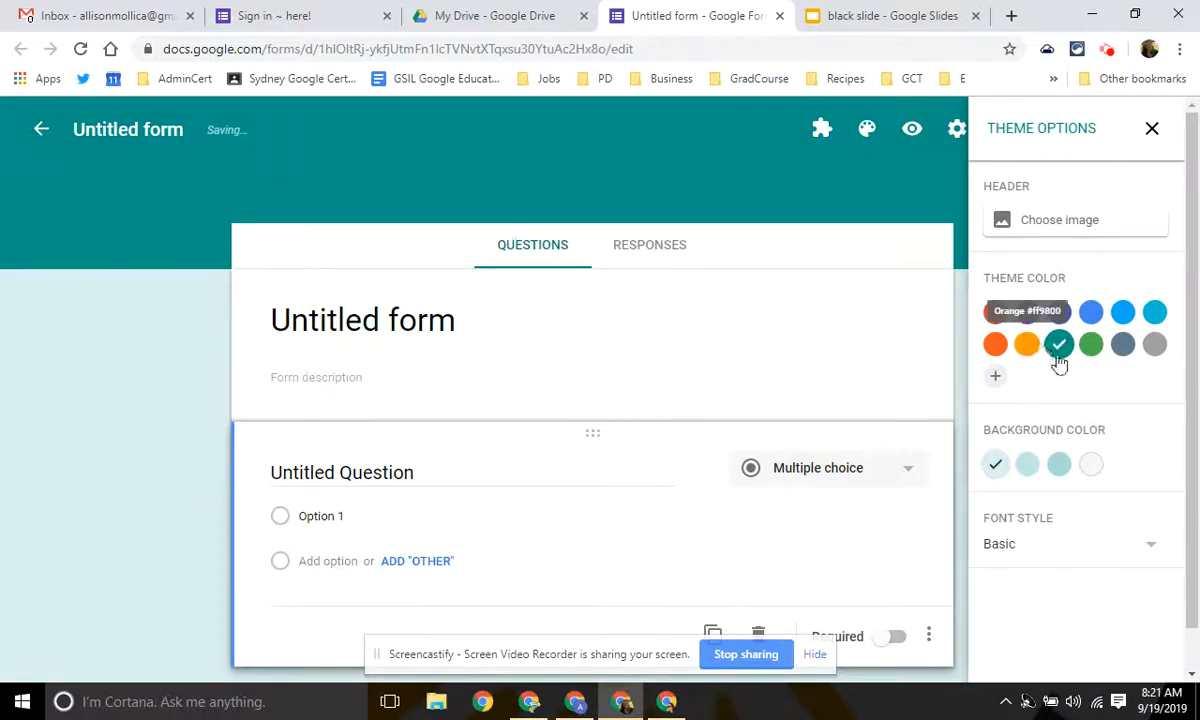
click(1057, 236)
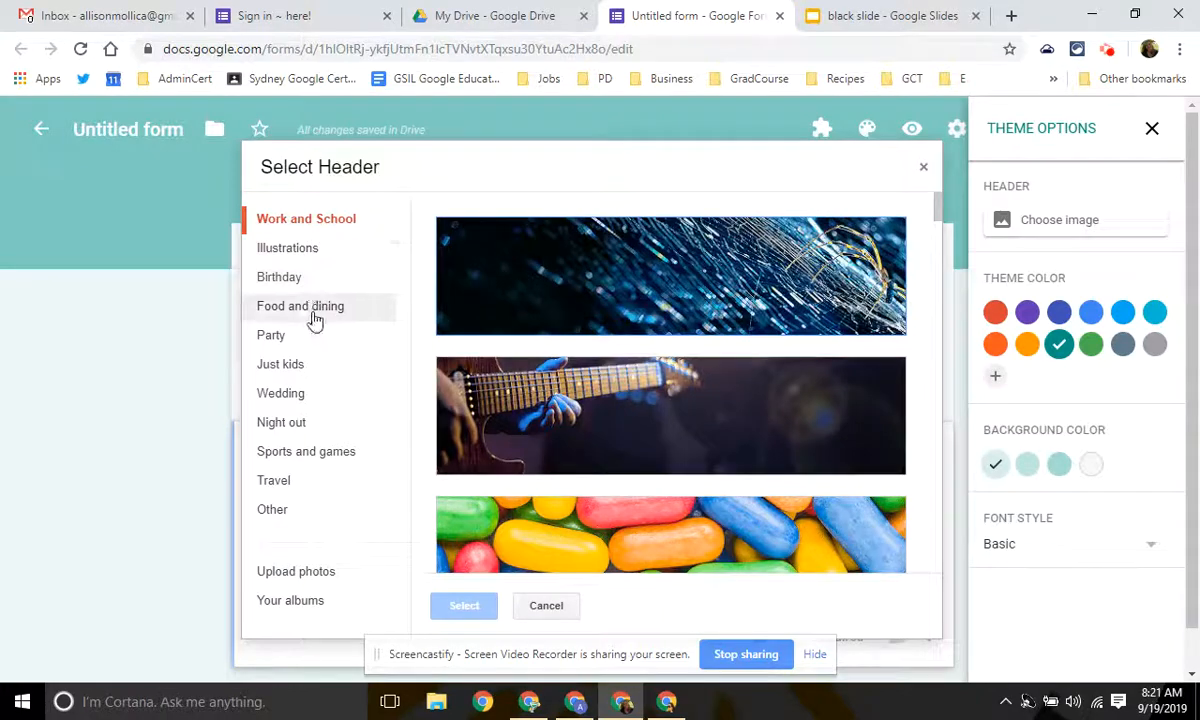
click(312, 483)
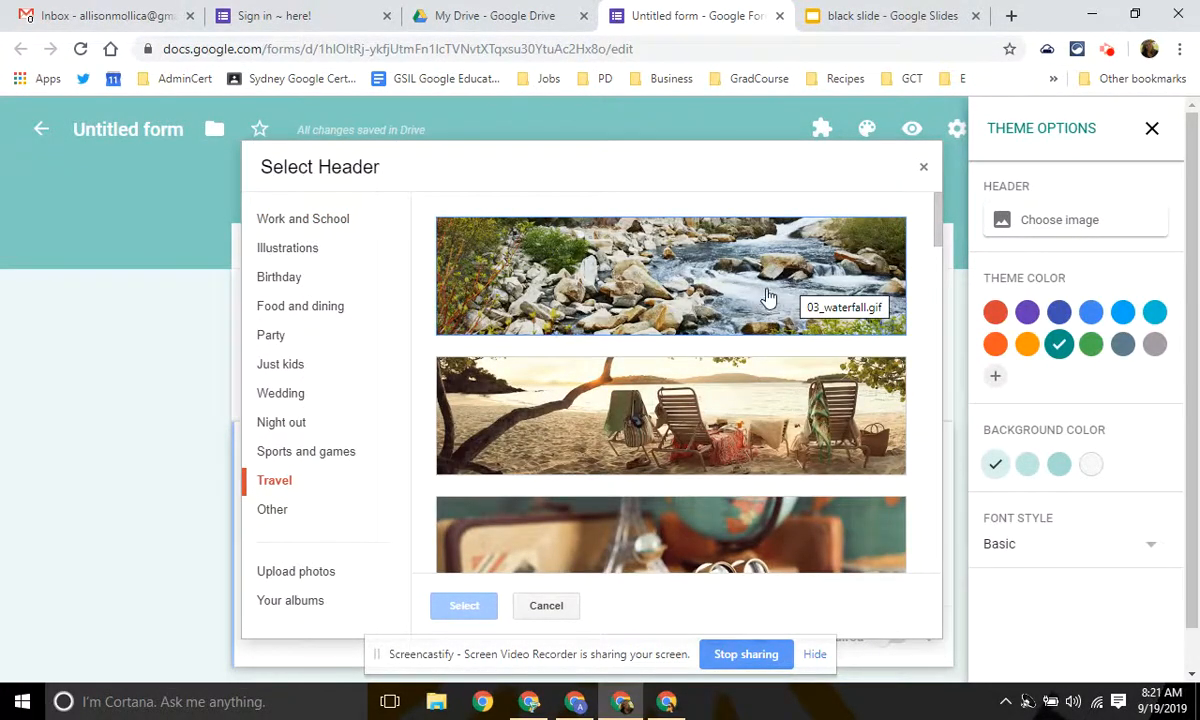
scroll(763, 325, down, 6)
click(765, 322)
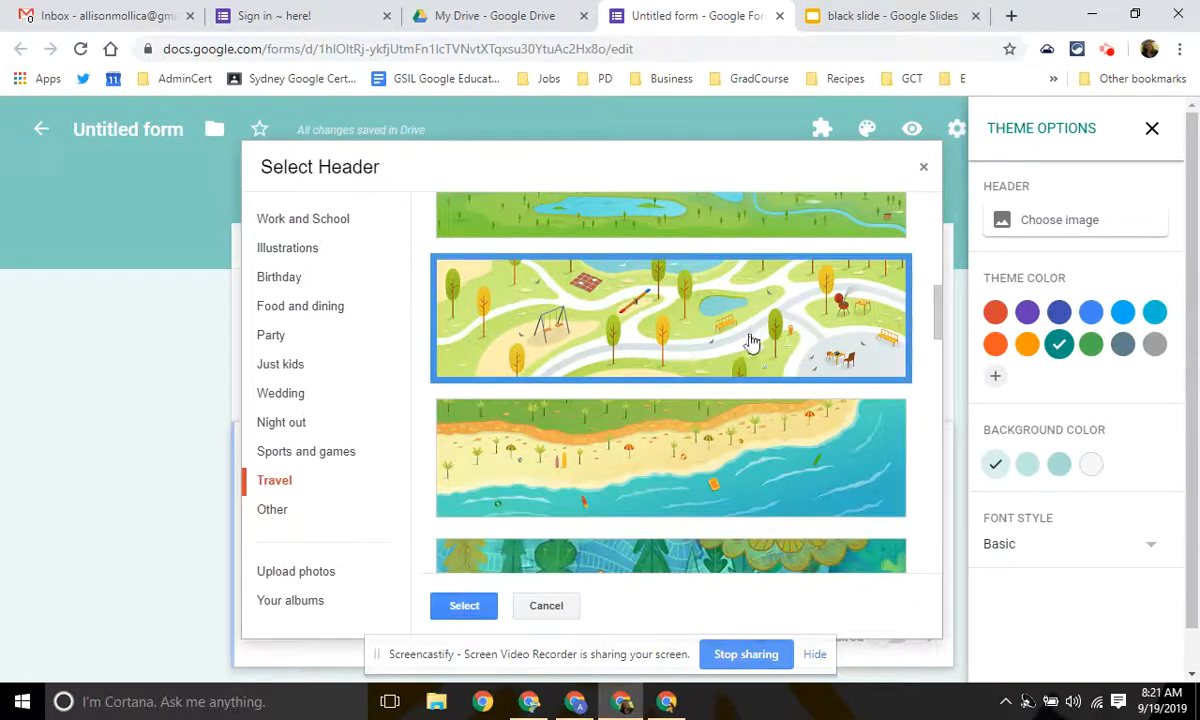
scroll(722, 440, down, 4)
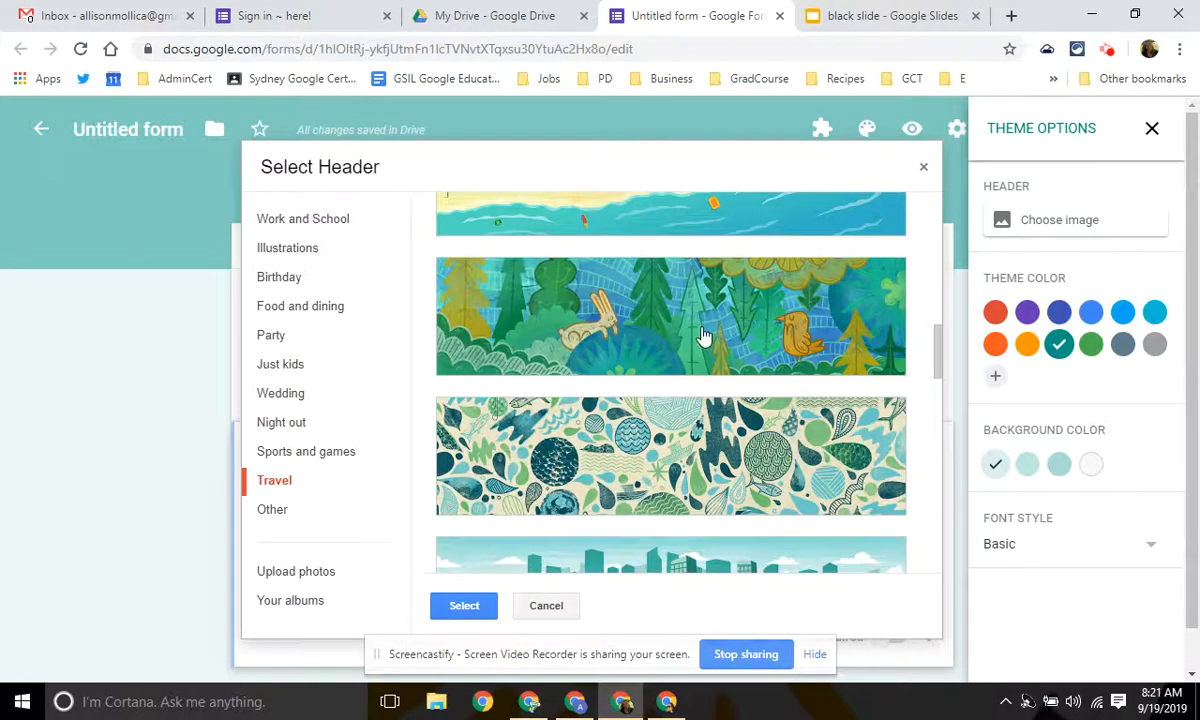
click(643, 424)
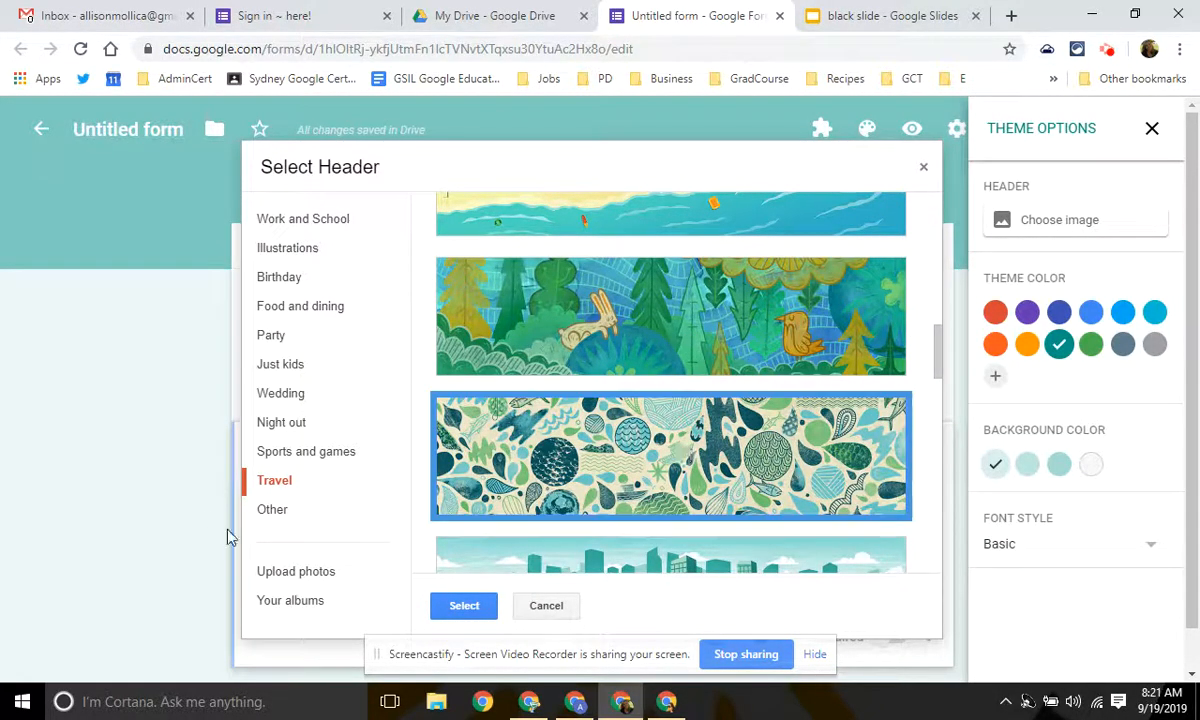
click(463, 606)
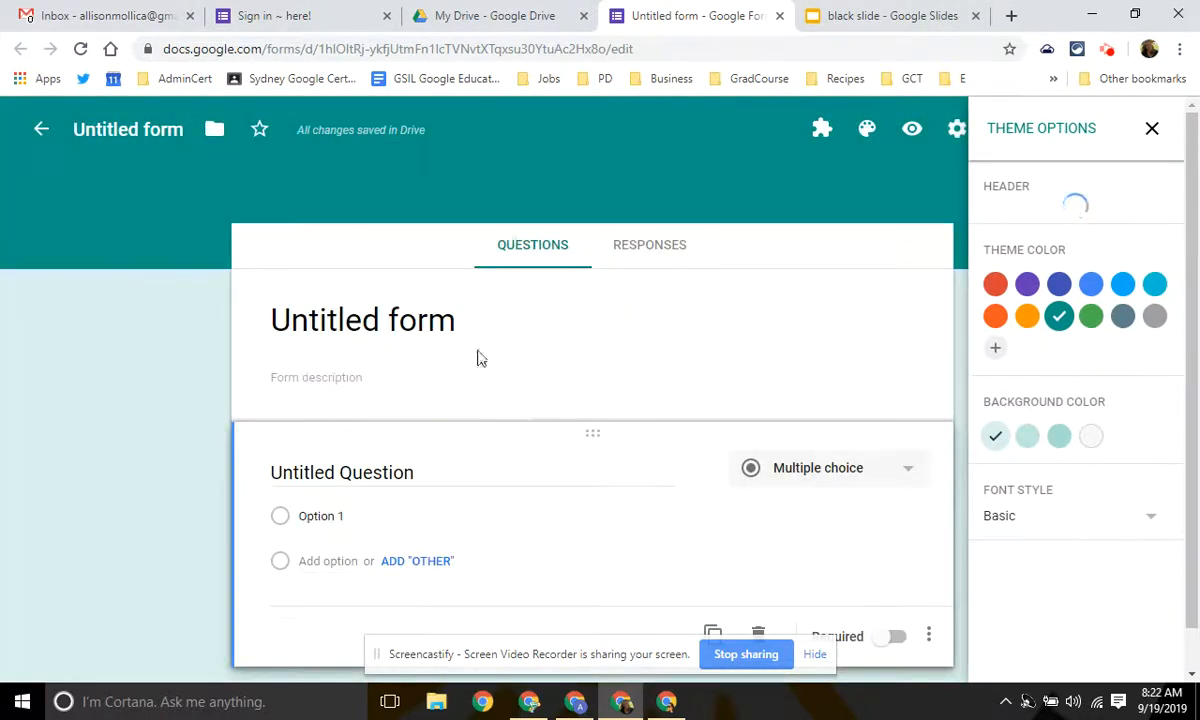
click(1150, 129)
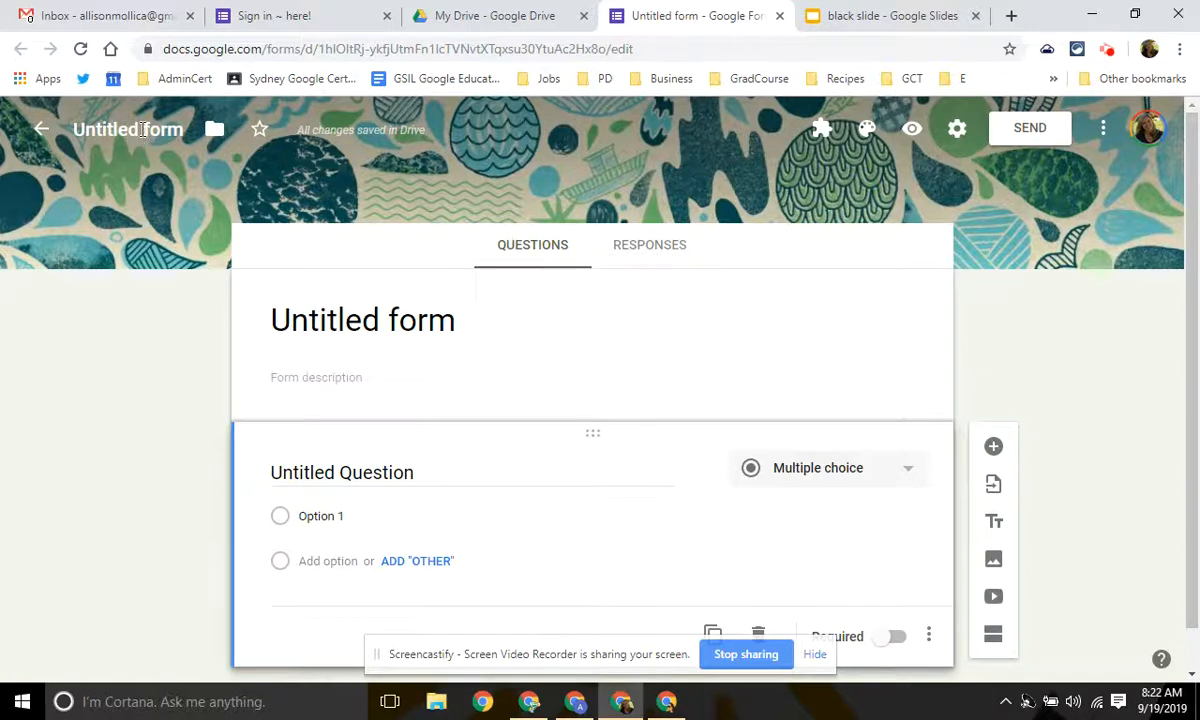
Set the form title to 'Sign In Tutorial'.
click(400, 316)
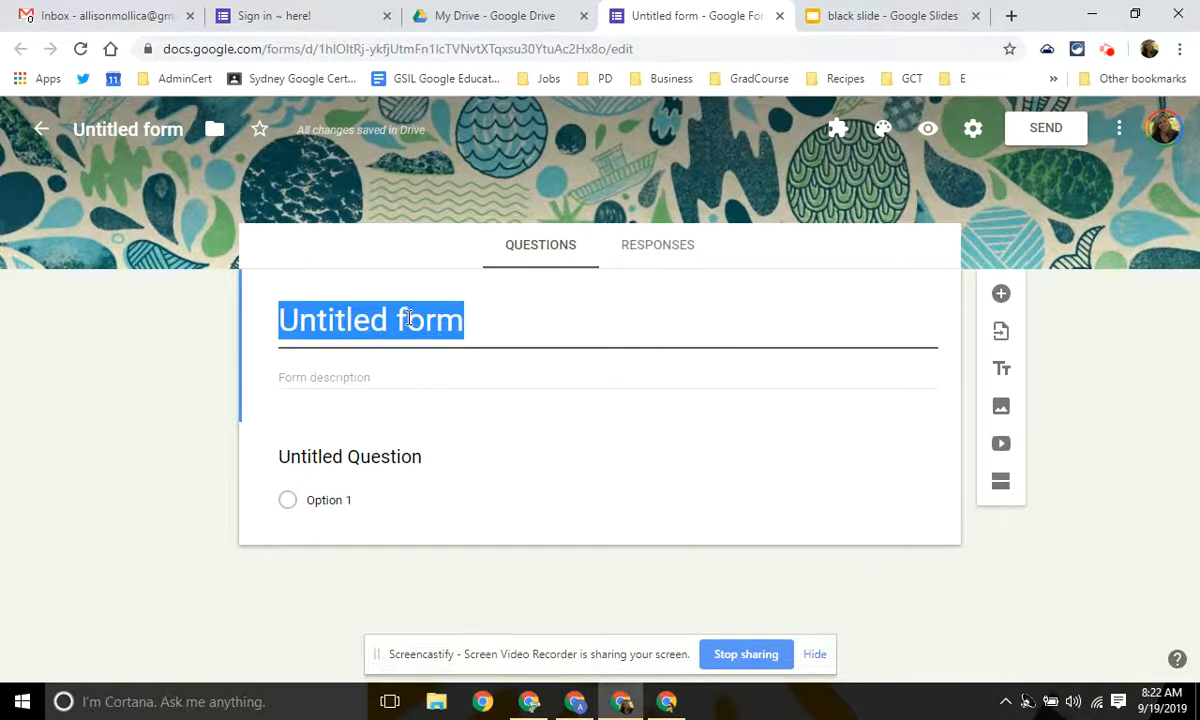
text(Sign In)
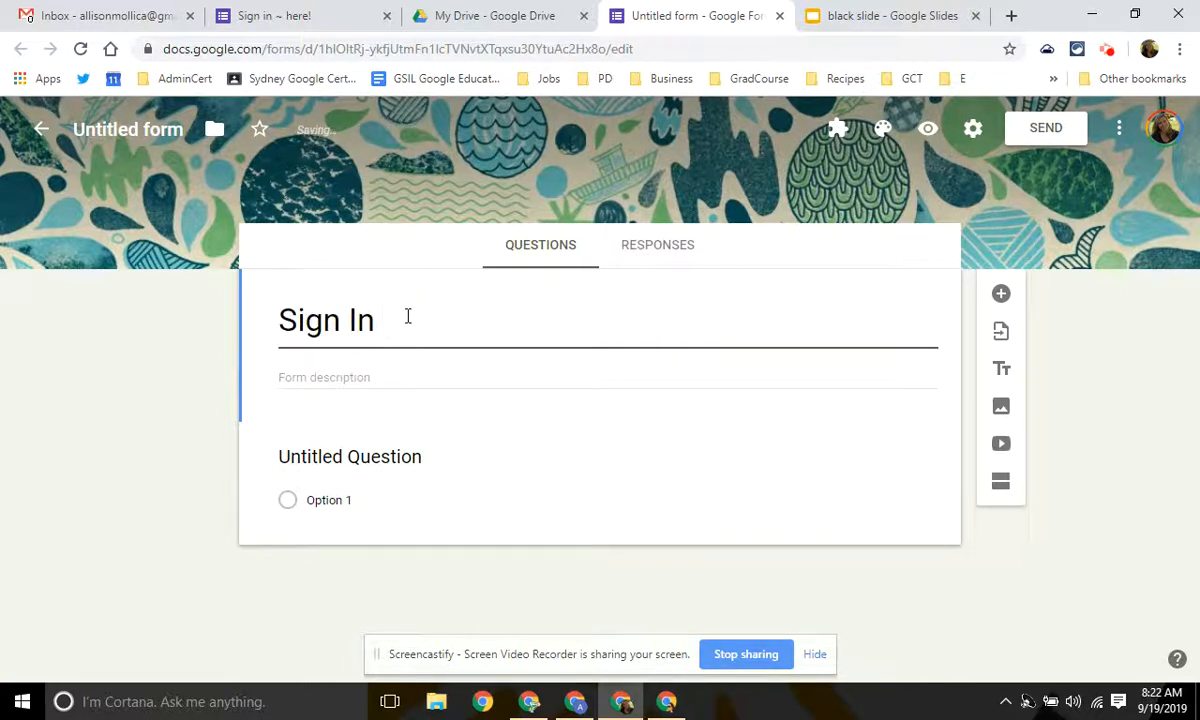
click(158, 132)
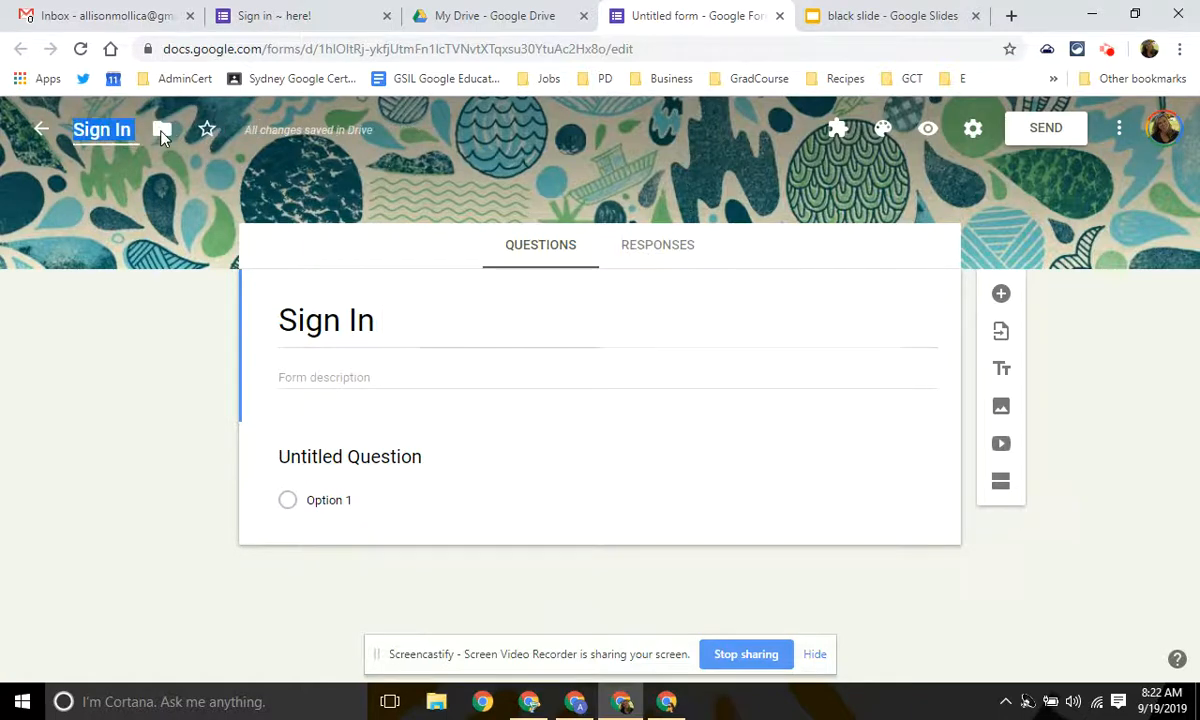
click(394, 329)
text(Sign)
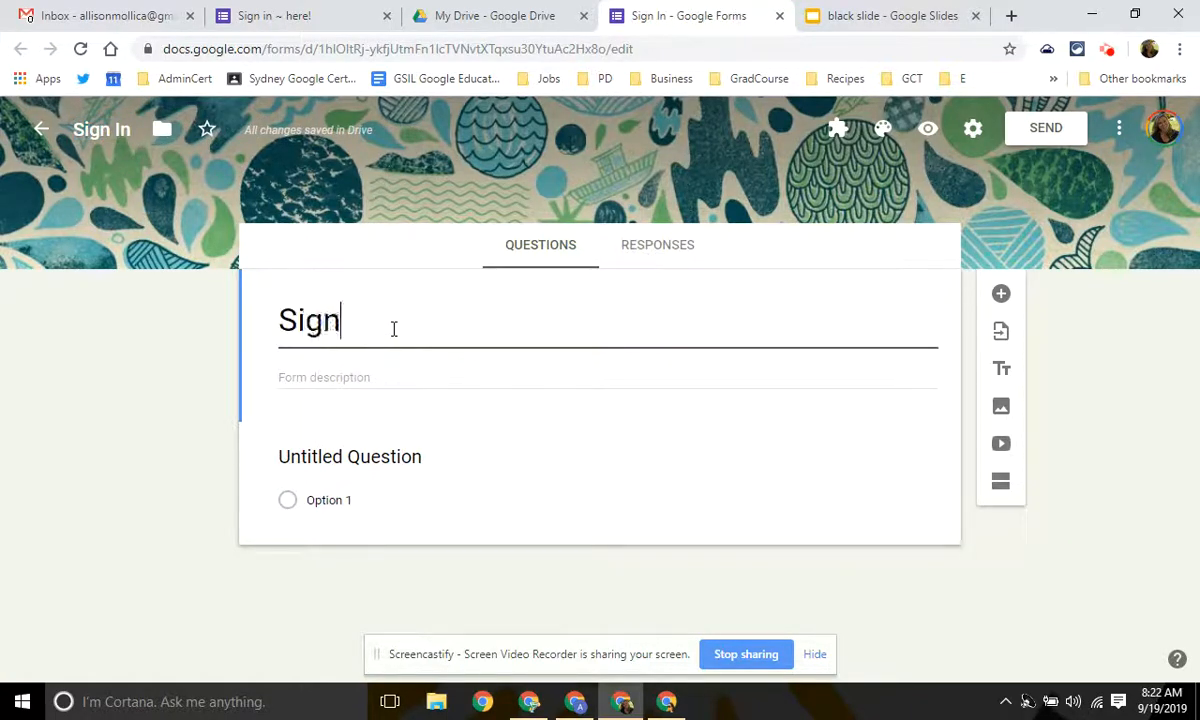
text( In Tutorial)
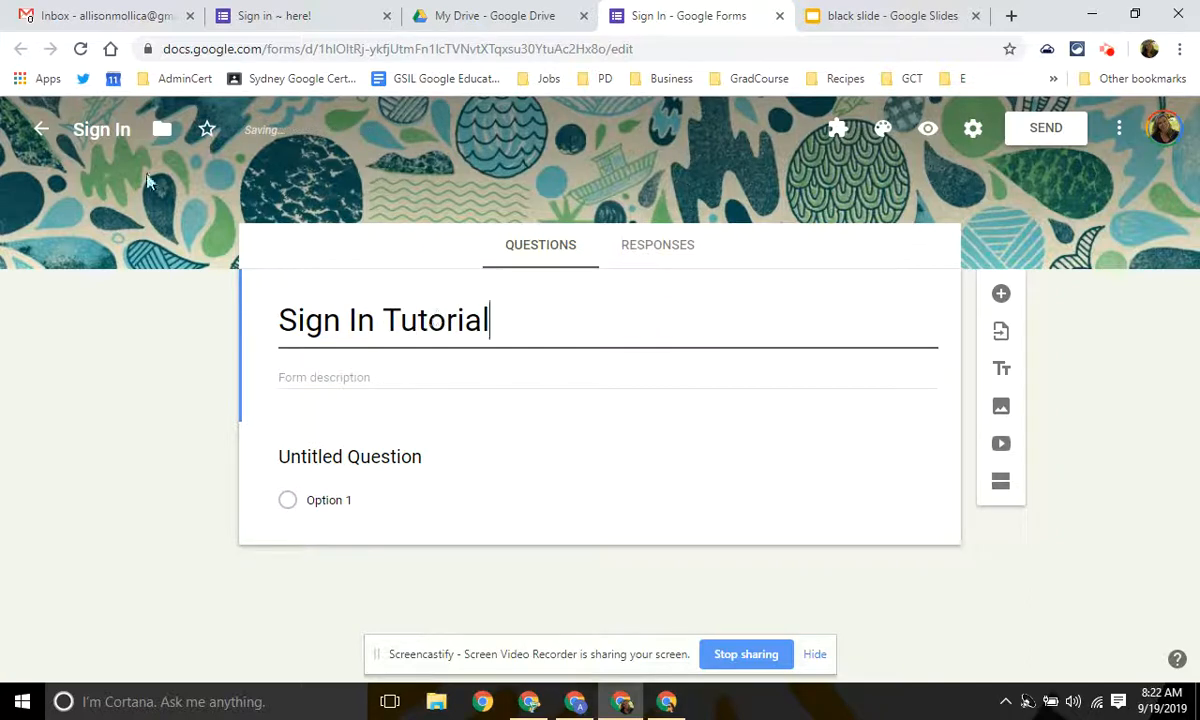
Rename the form file to 'Sign In Tutorial 2019'.
click(131, 127)
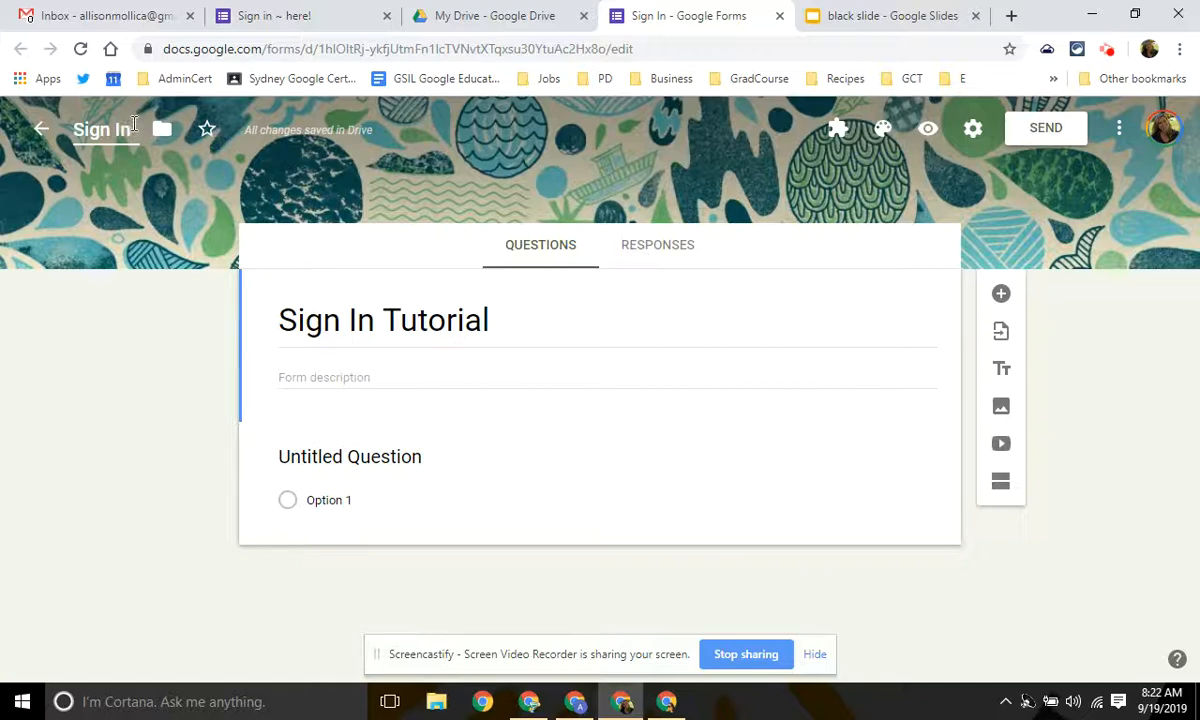
text(Tutorial)
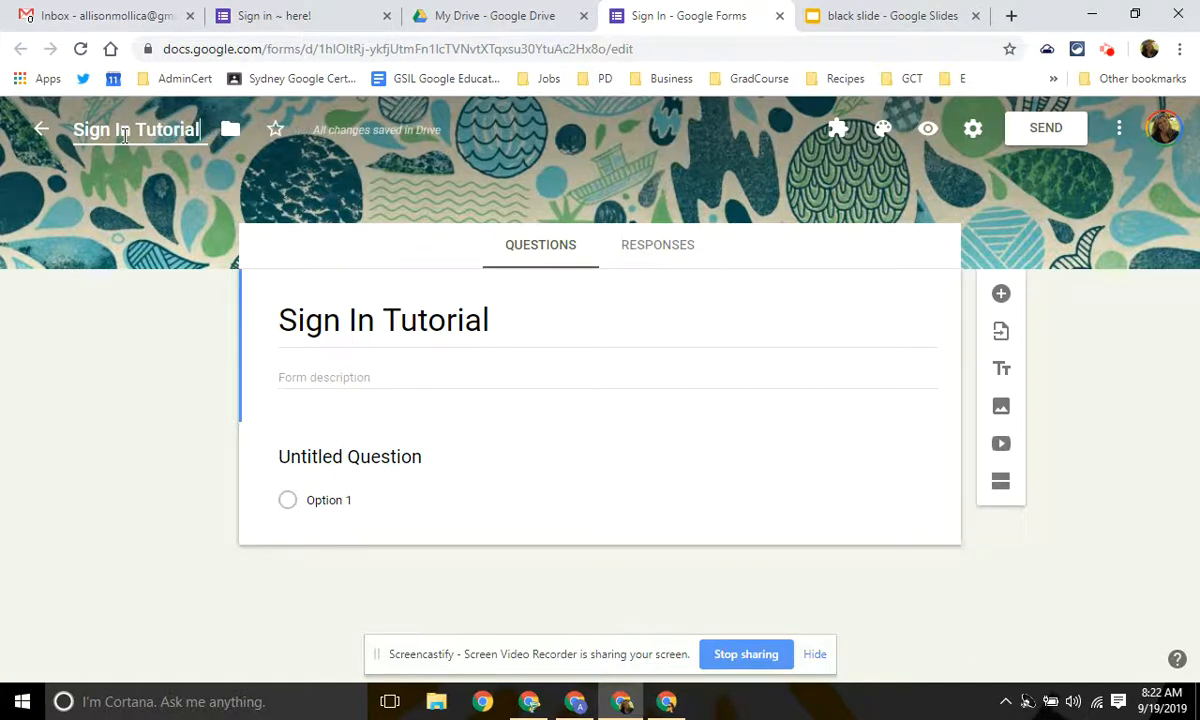
text( 2019)
key(Return)
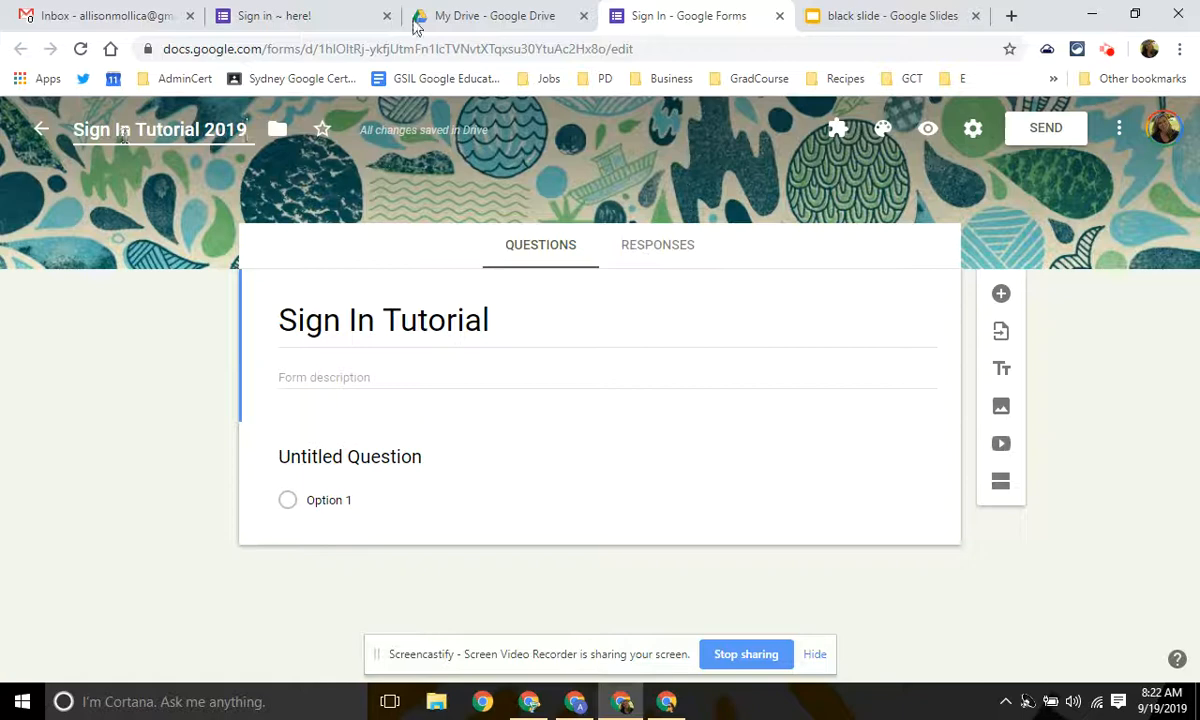
click(669, 329)
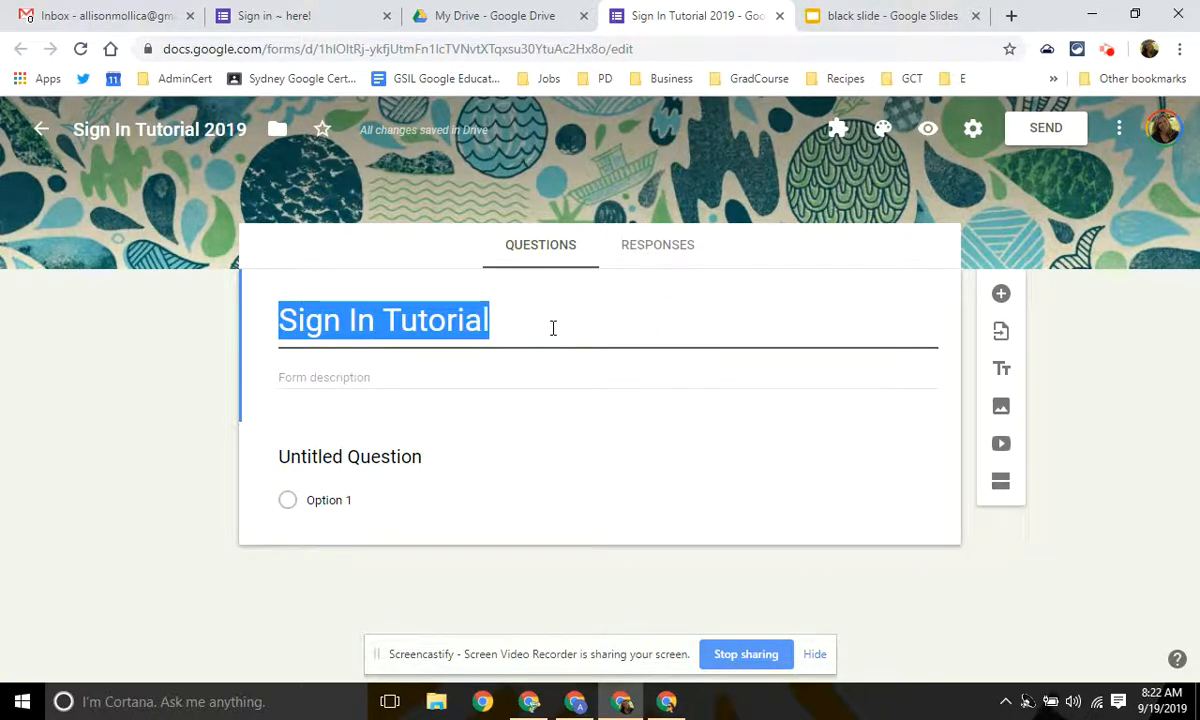
Retitle the first question 'First Name'.
click(364, 460)
text(First Name)
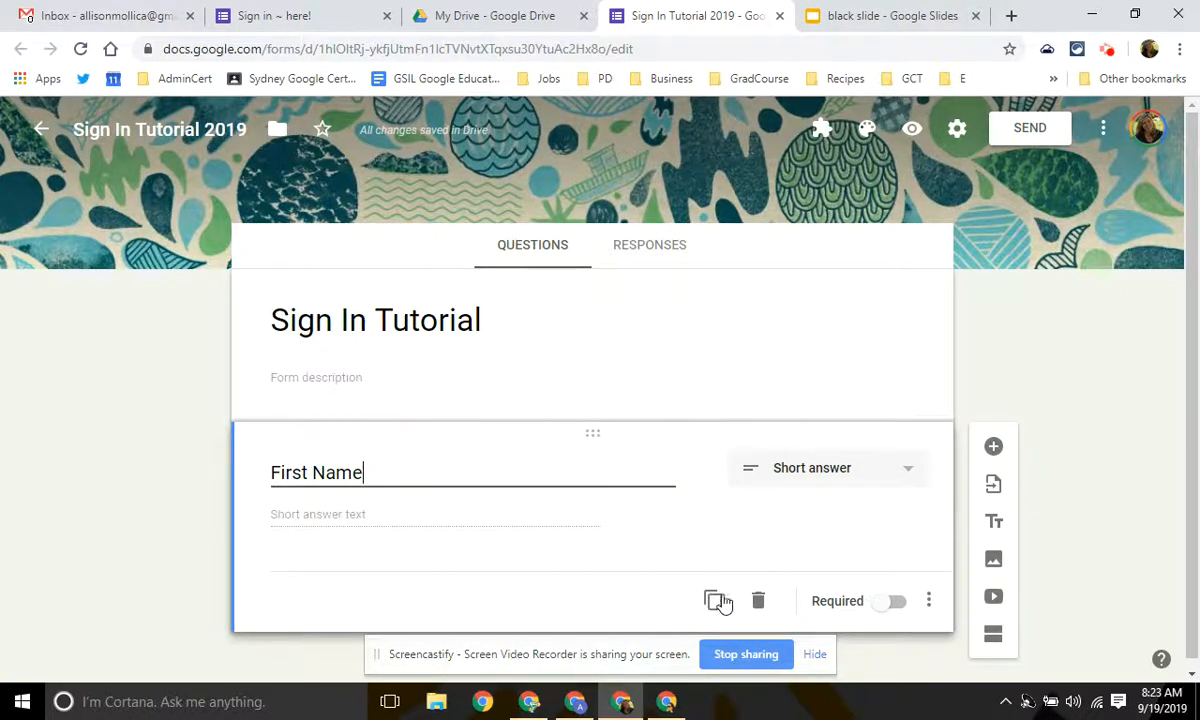
scroll(725, 599, down, 1)
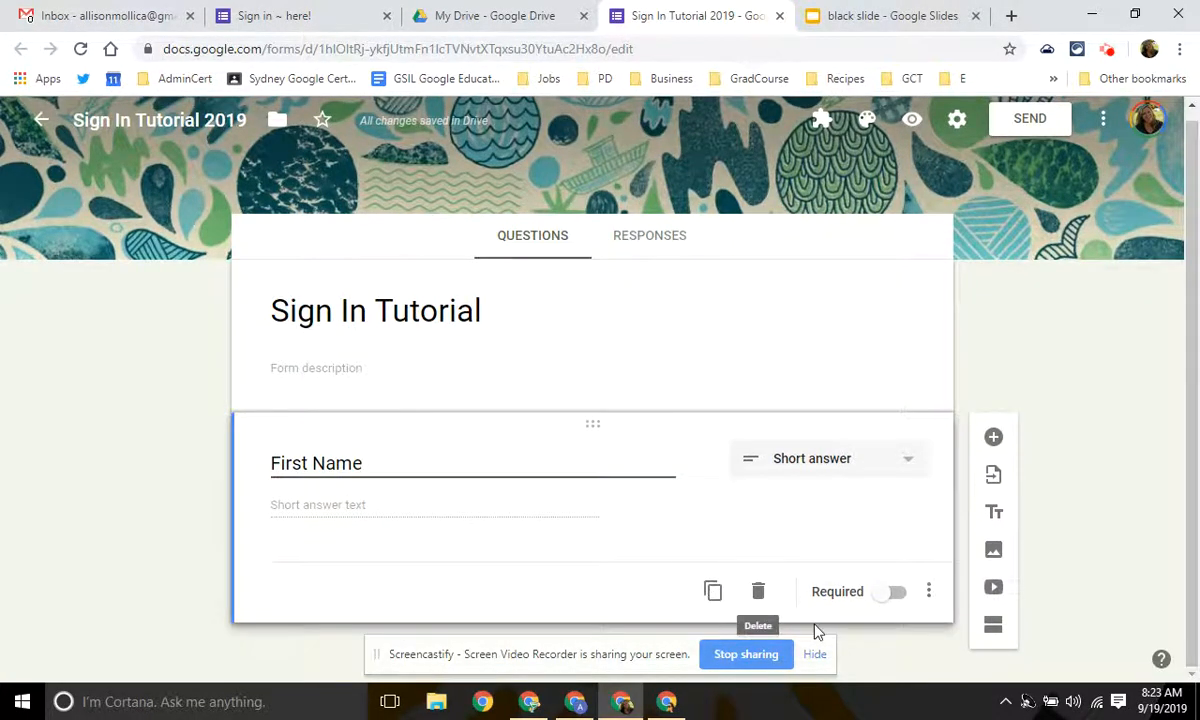
Duplicate it into 'Last Name' and 'Email Address' questions, then add a new question.
click(713, 594)
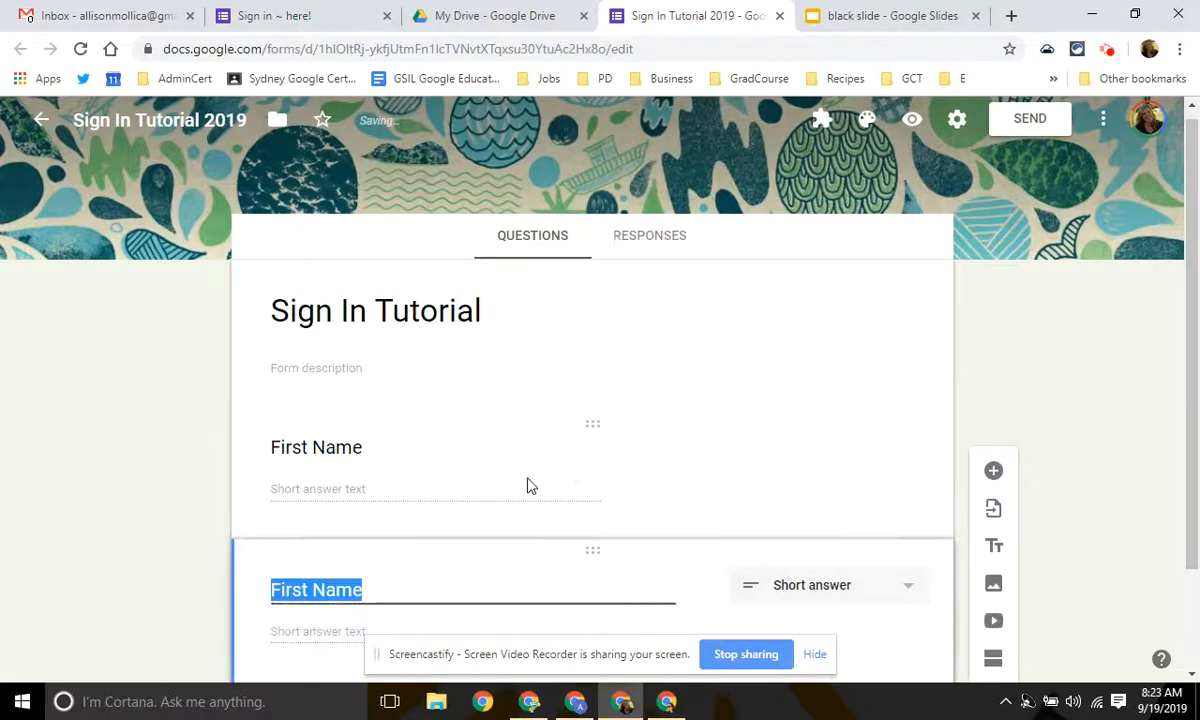
text(Last Name)
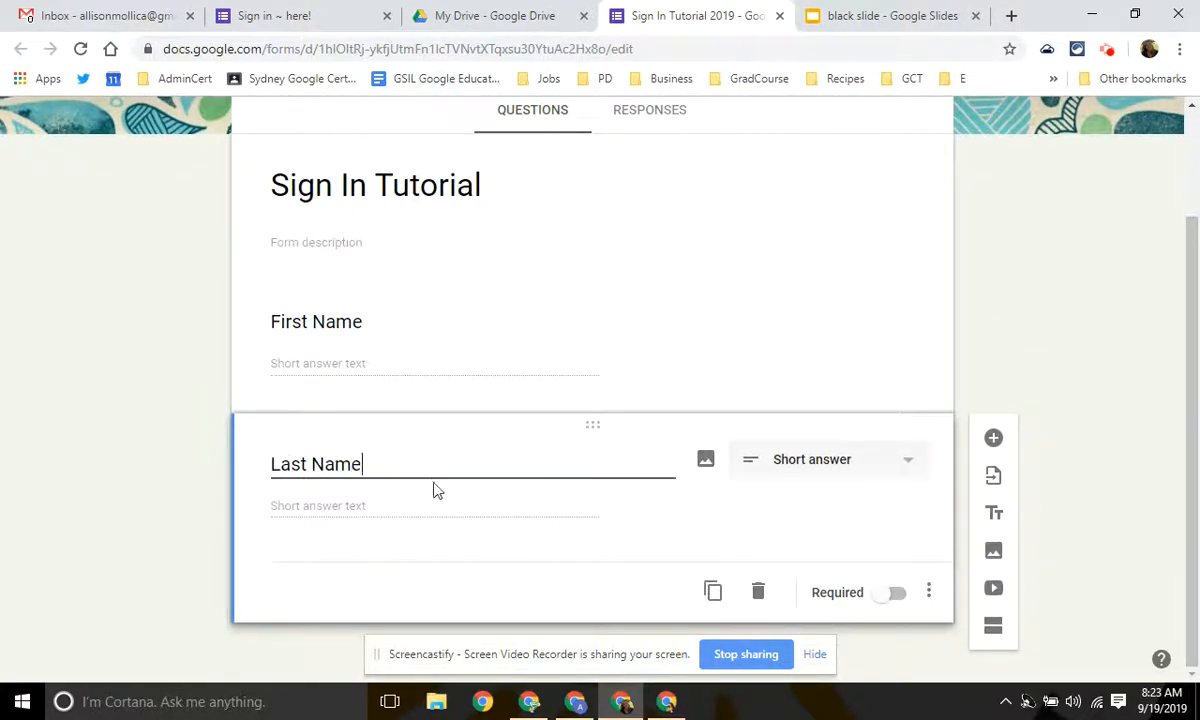
click(713, 594)
text(Em)
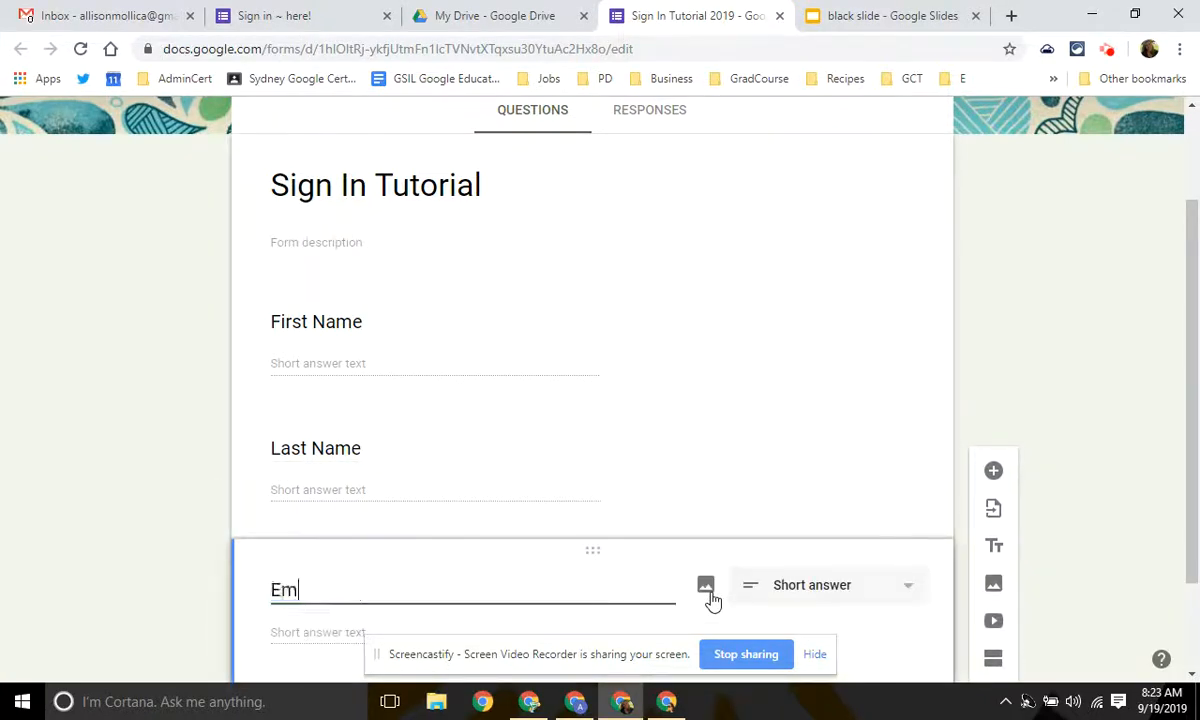
text(ail Address)
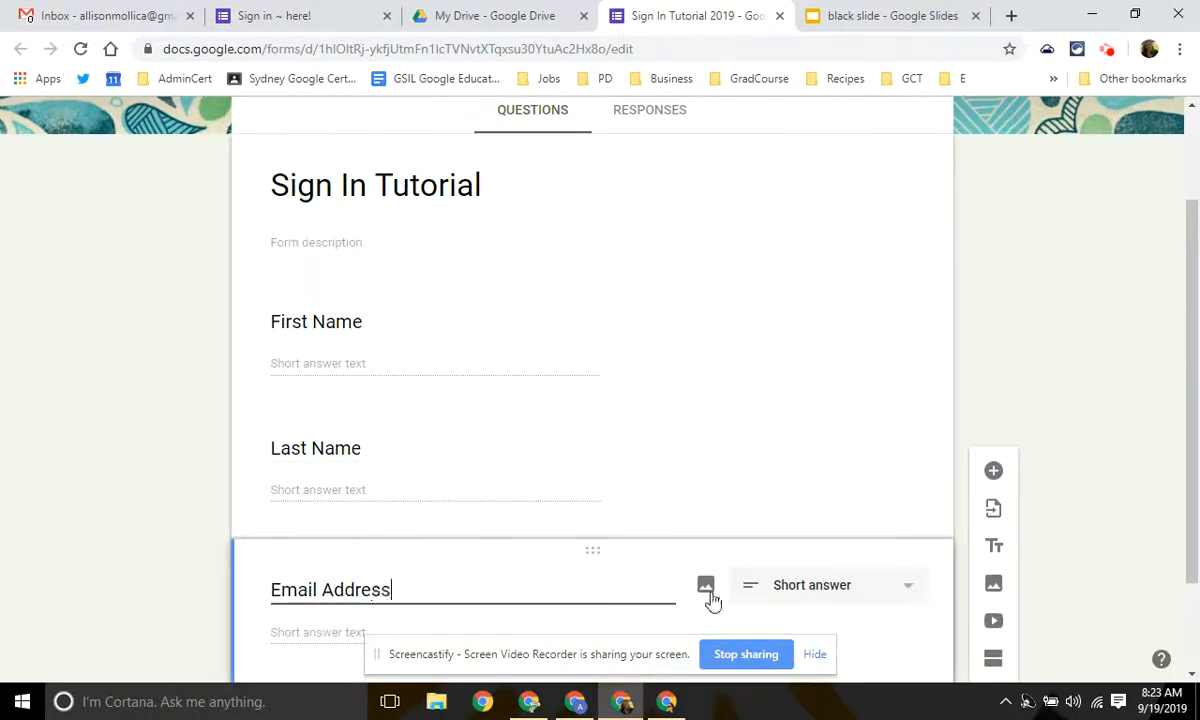
scroll(655, 505, down, 3)
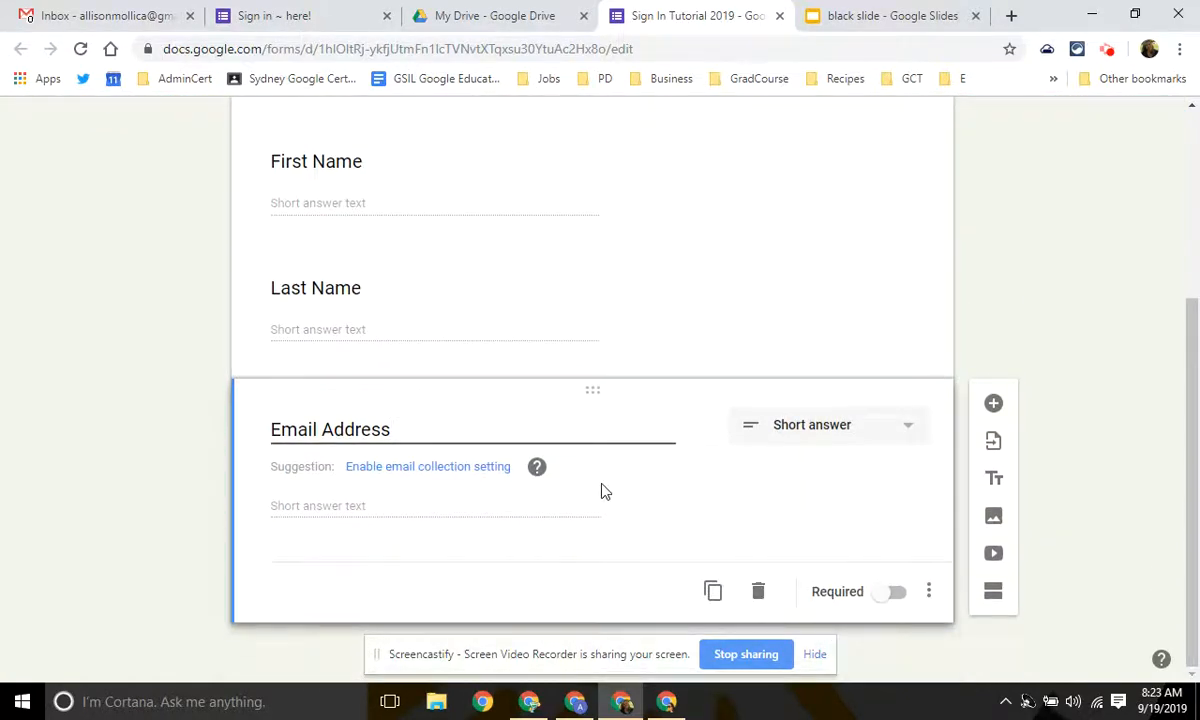
click(700, 497)
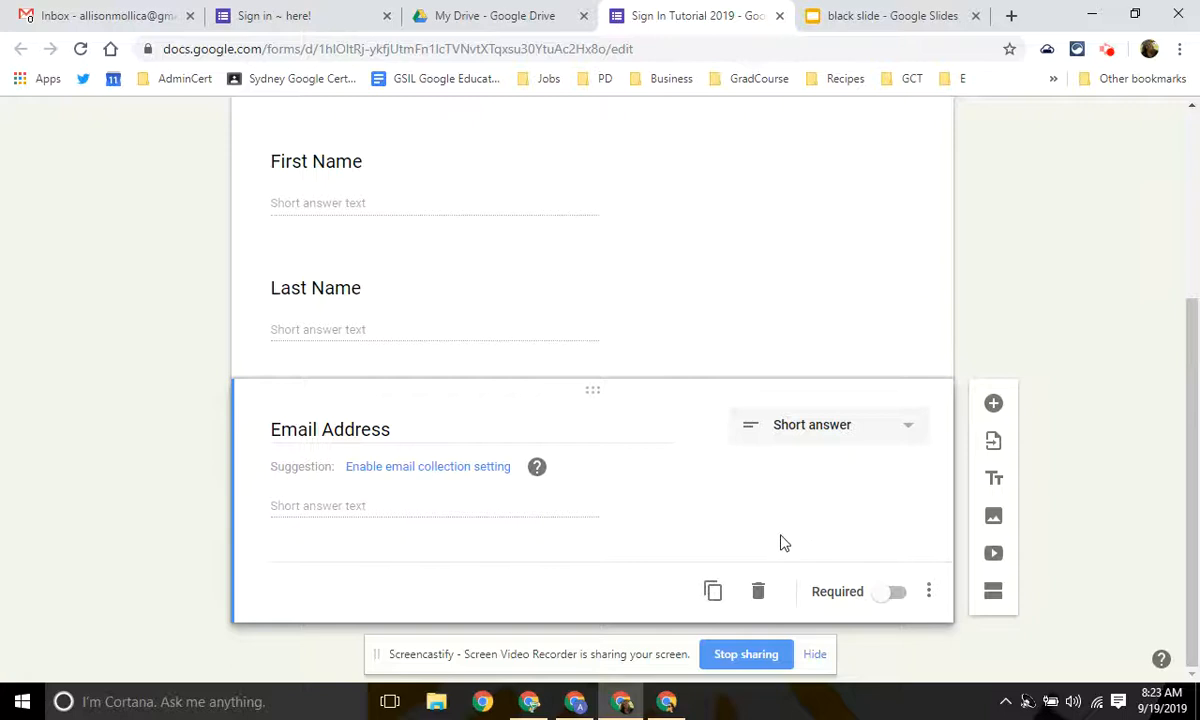
click(993, 404)
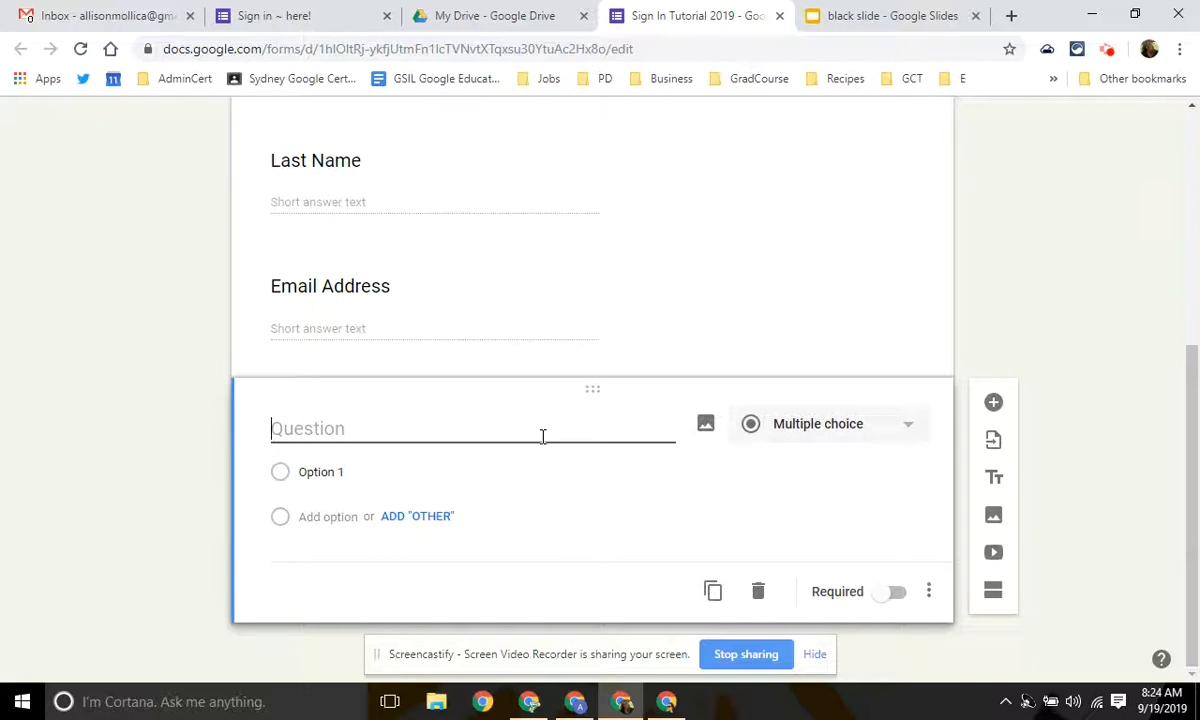
Title the question 'What workshop are you attending' with Gmail as the first option.
text(What w)
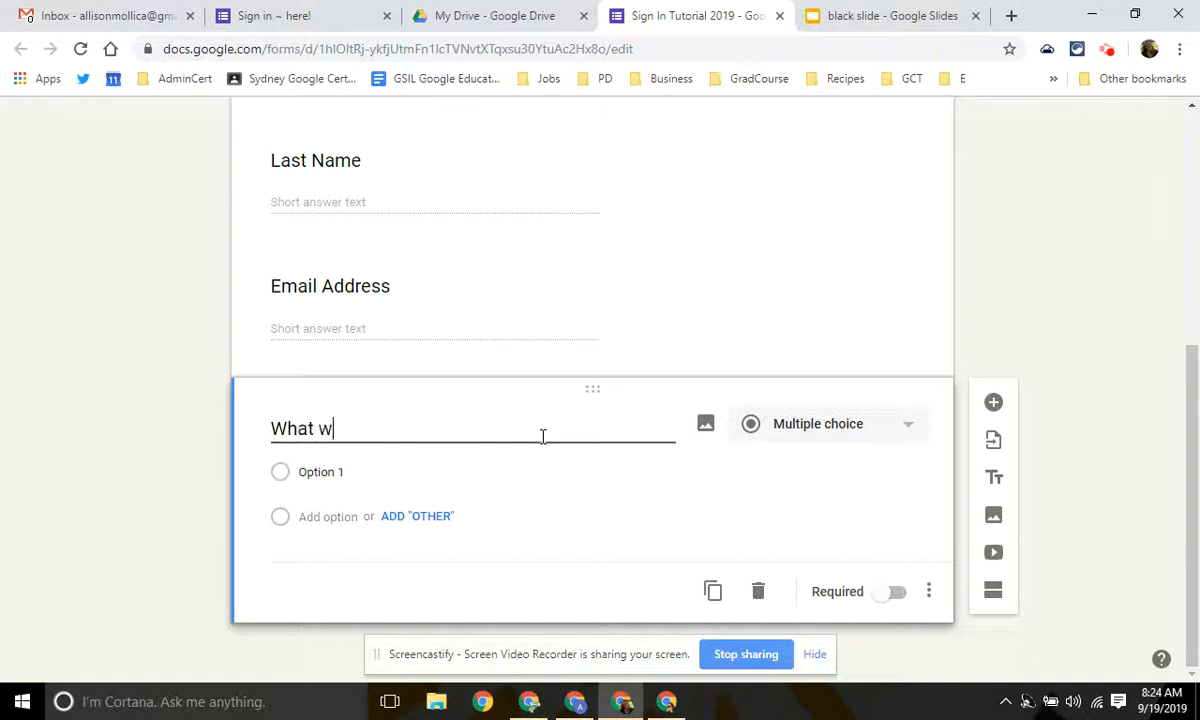
text(orkshop are you attending)
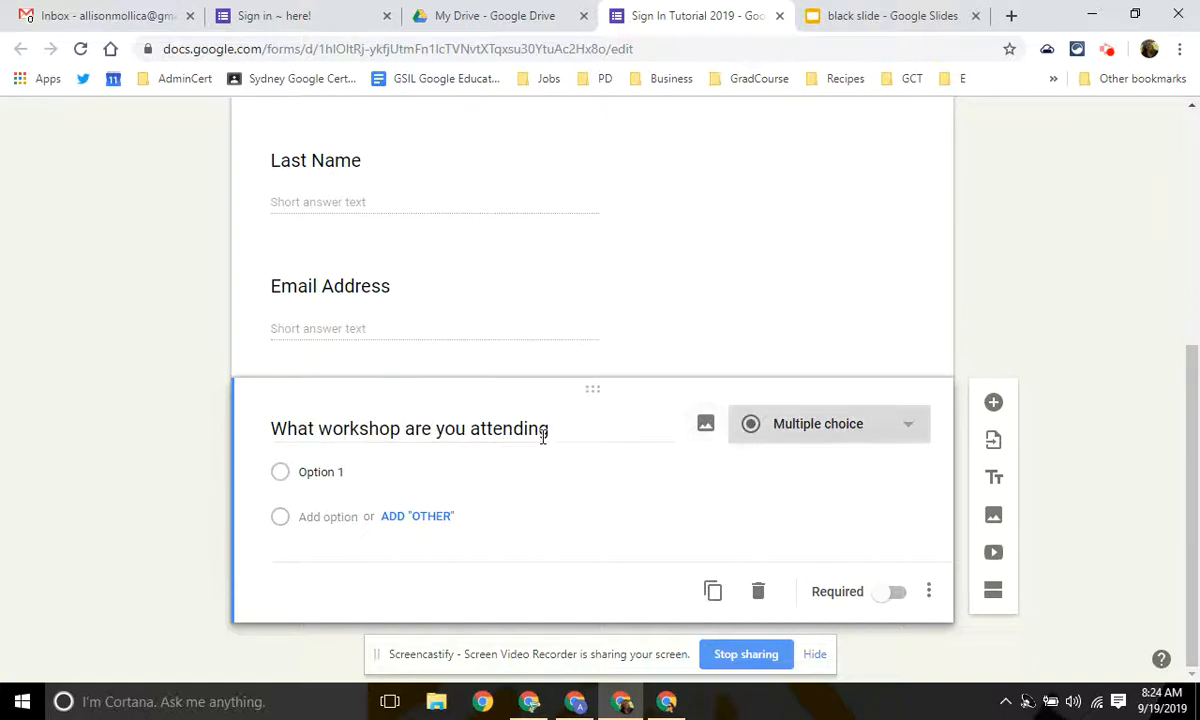
click(375, 474)
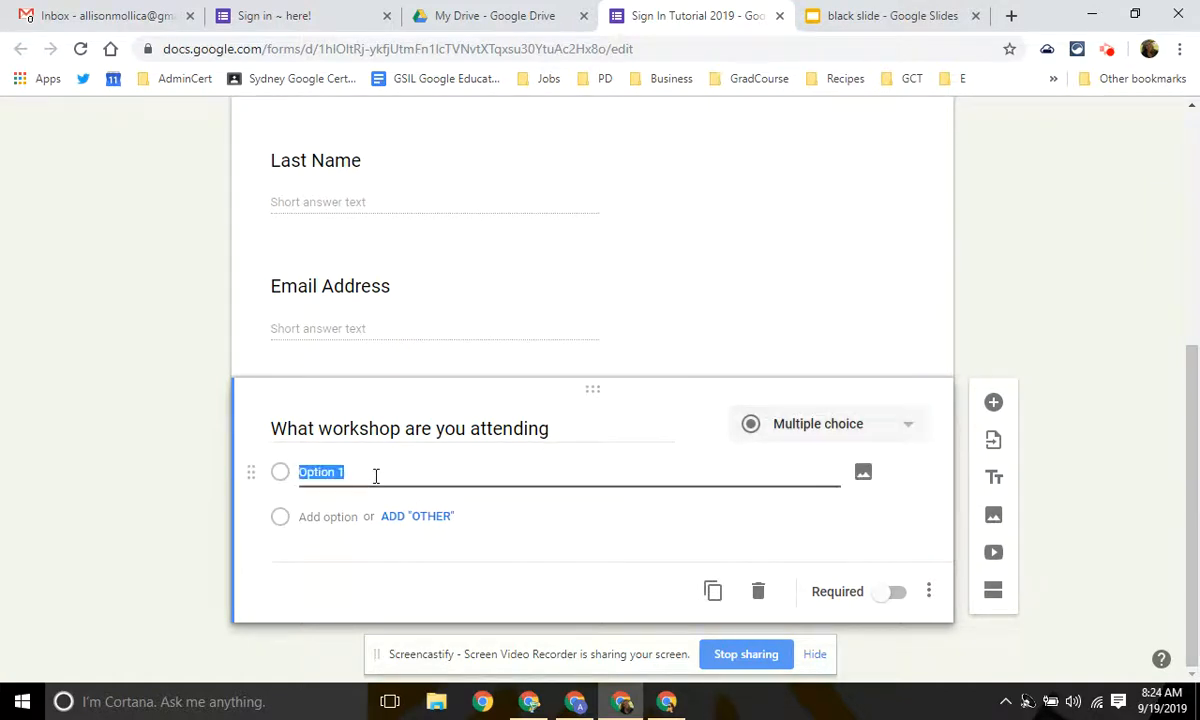
text(Gmail)
Add the remaining choices Sheets, Forms, Slides and Docs.
key(Return)
text(Sheet)
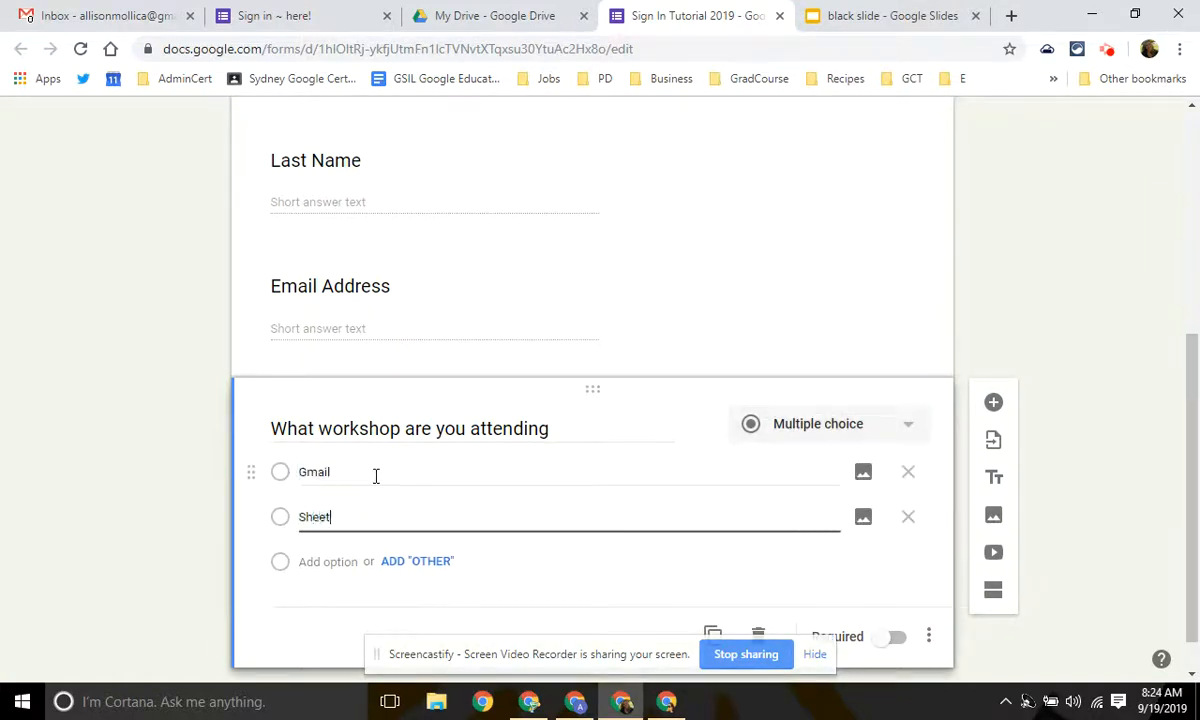
text(s)
key(Return)
text(Forms)
key(Return)
text(Slid)
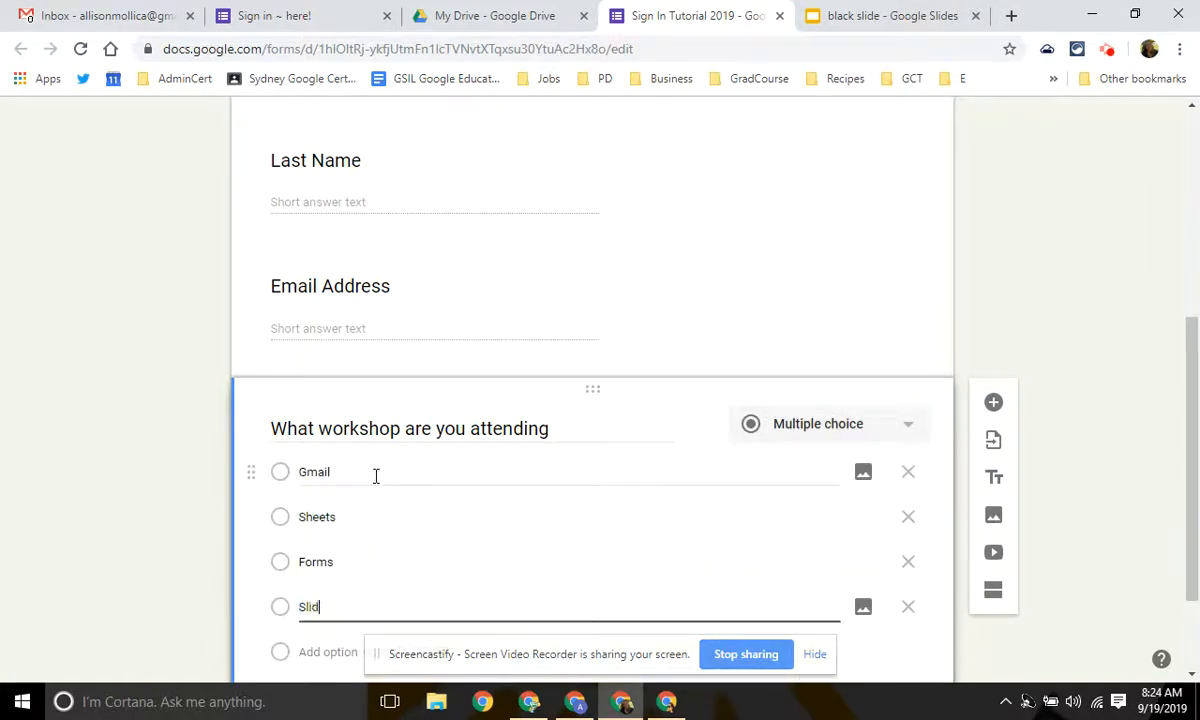
text(es)
key(Return)
text(Doc)
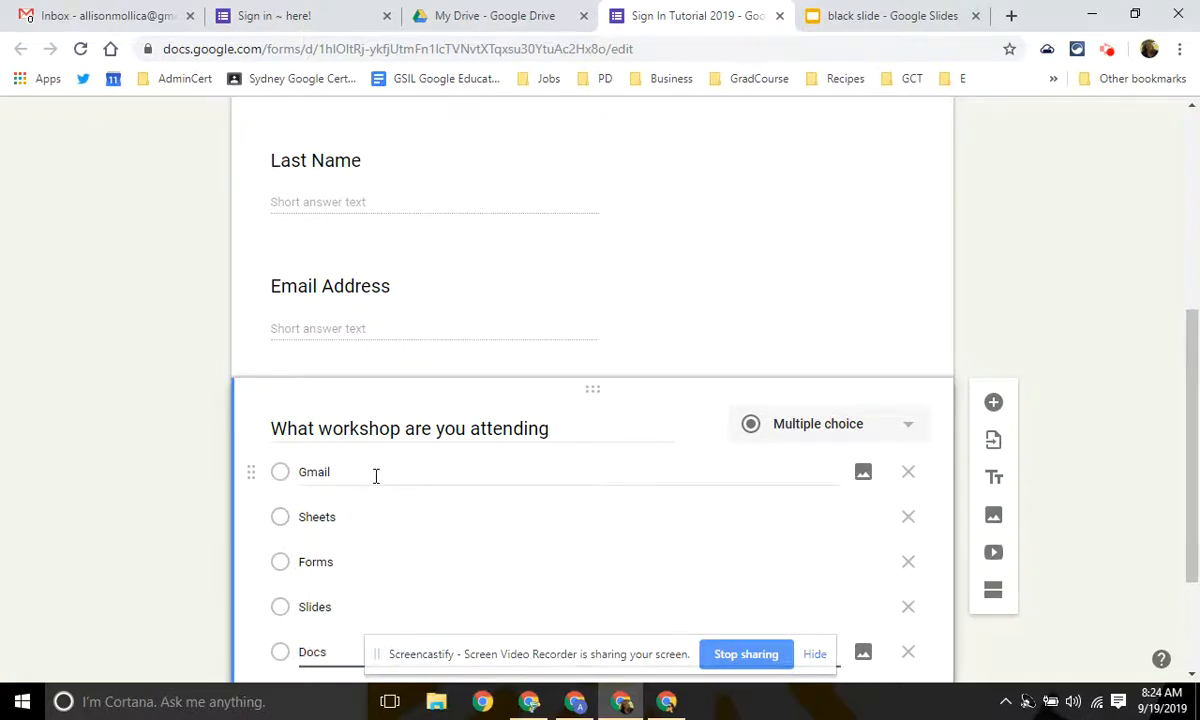
text(s)
scroll(635, 597, down, 2)
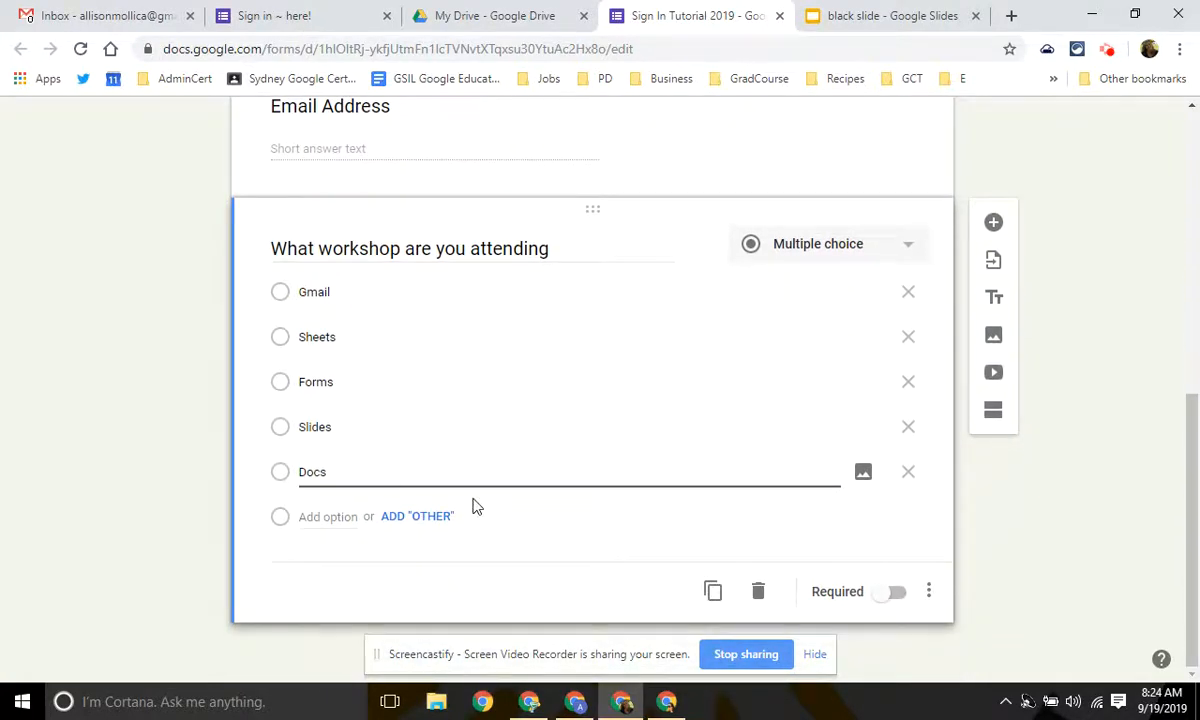
scroll(476, 535, up, 6)
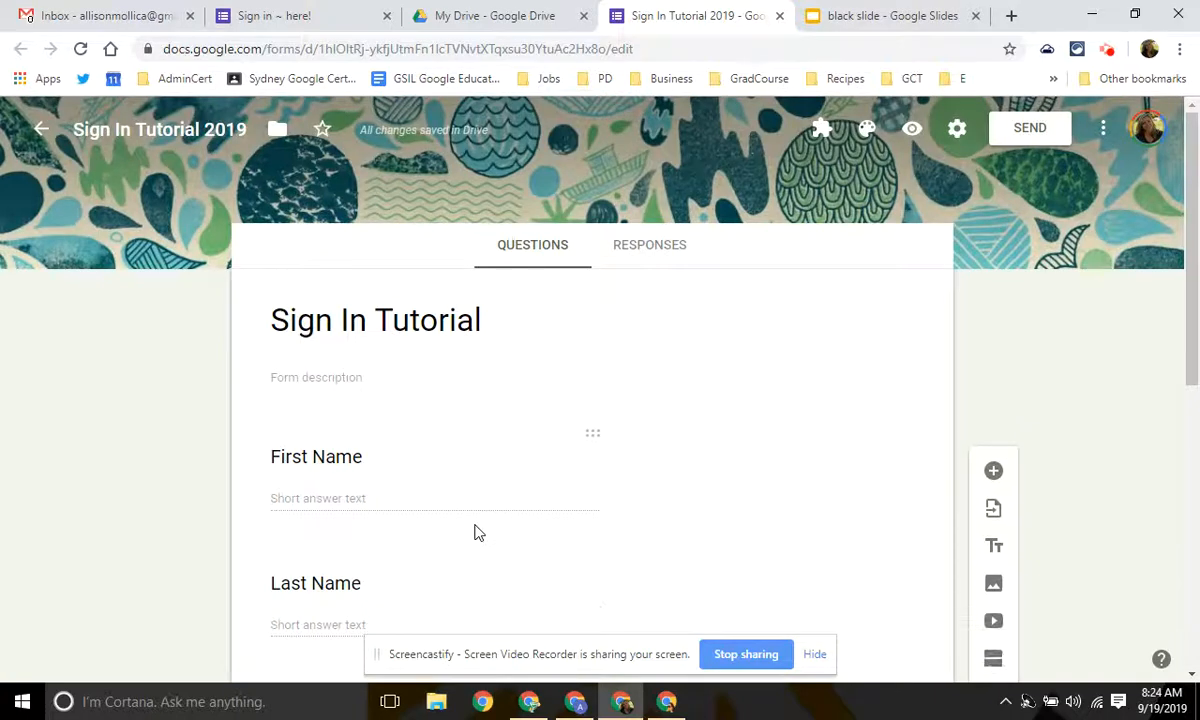
scroll(505, 484, down, 2)
scroll(450, 400, down, 1)
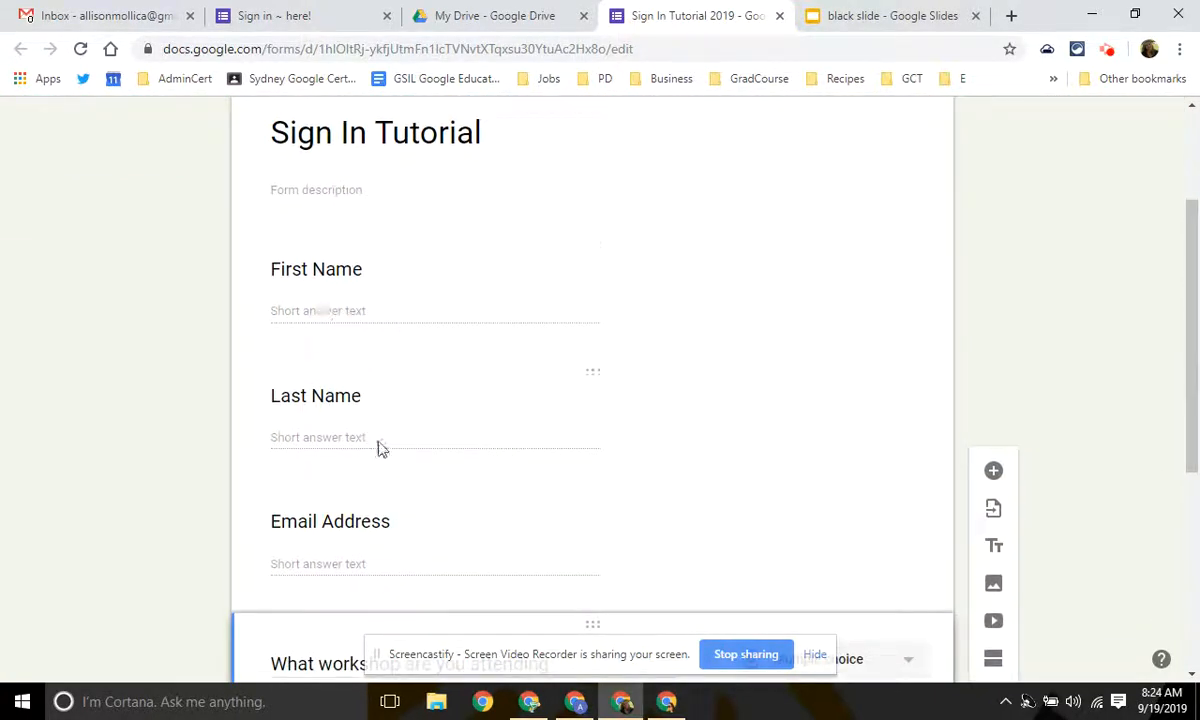
scroll(378, 449, down, 2)
scroll(514, 552, up, 4)
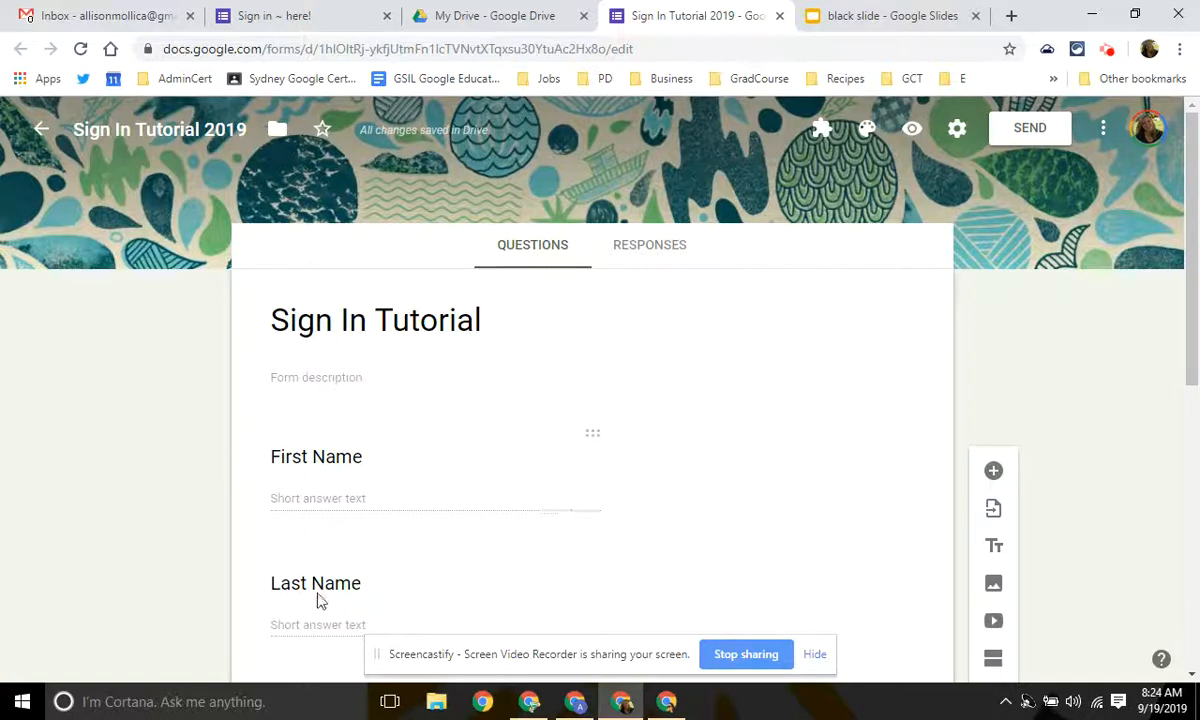
Preview the form as a respondent sees it.
click(913, 134)
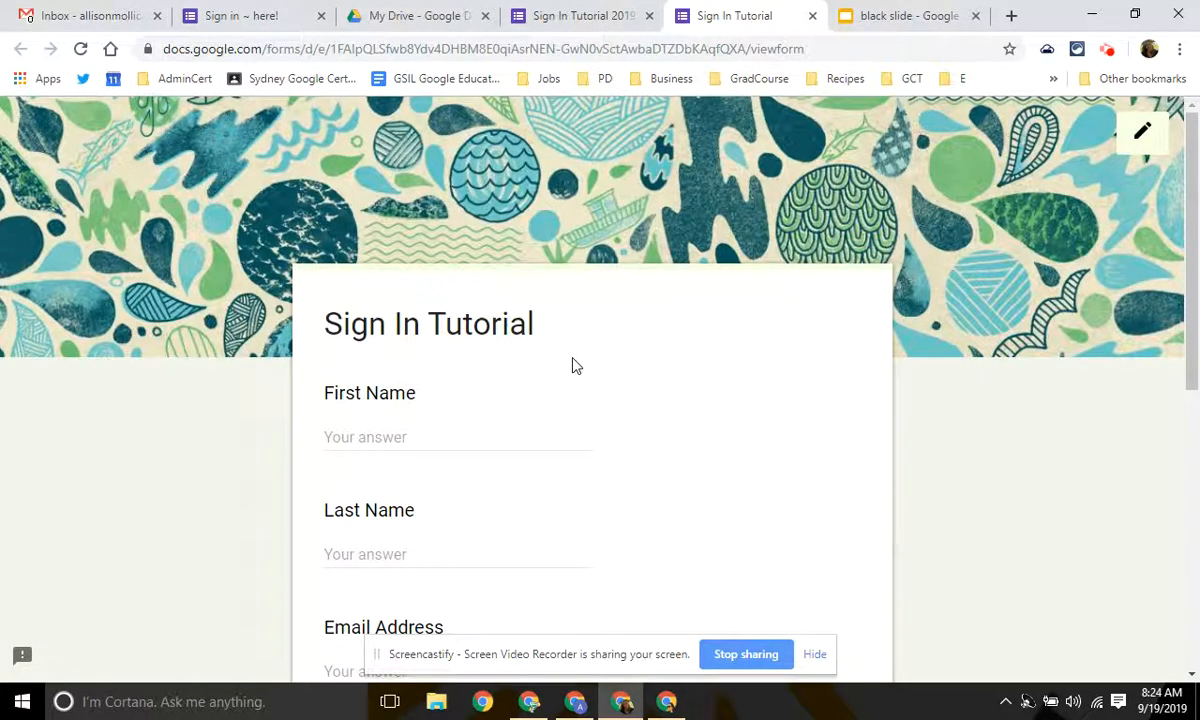
scroll(517, 488, down, 5)
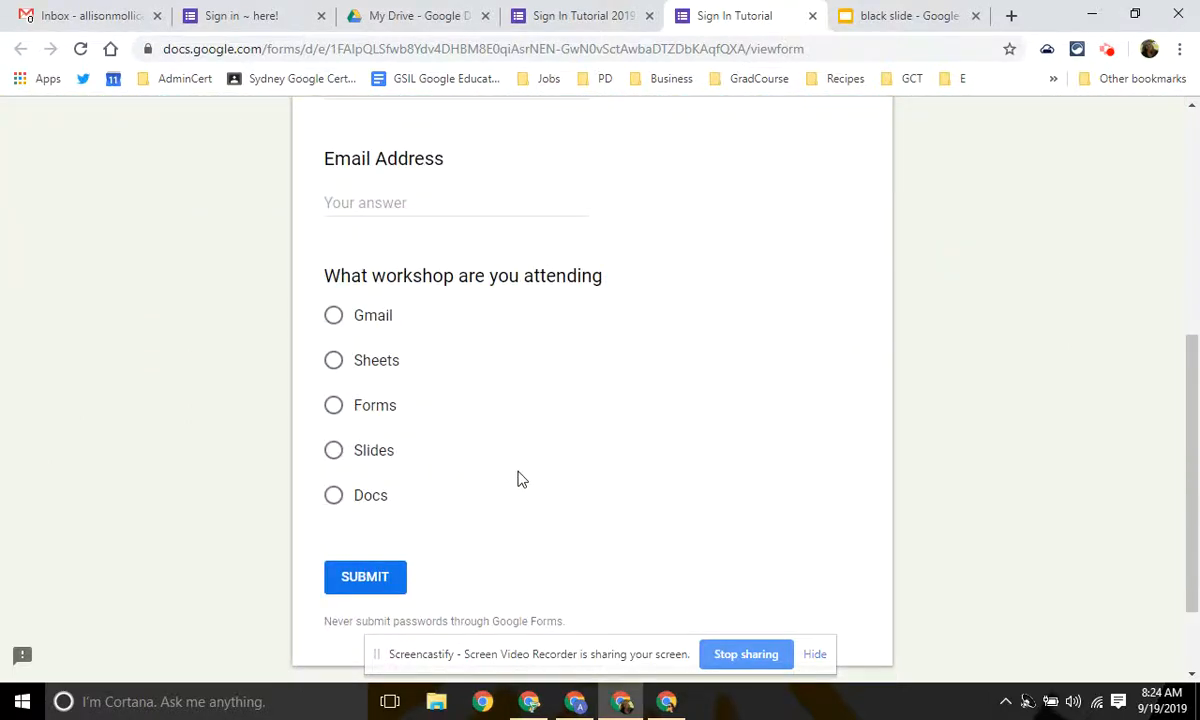
scroll(413, 410, up, 5)
Enter a test first name, last name and email, pick Gmail, and submit.
click(409, 432)
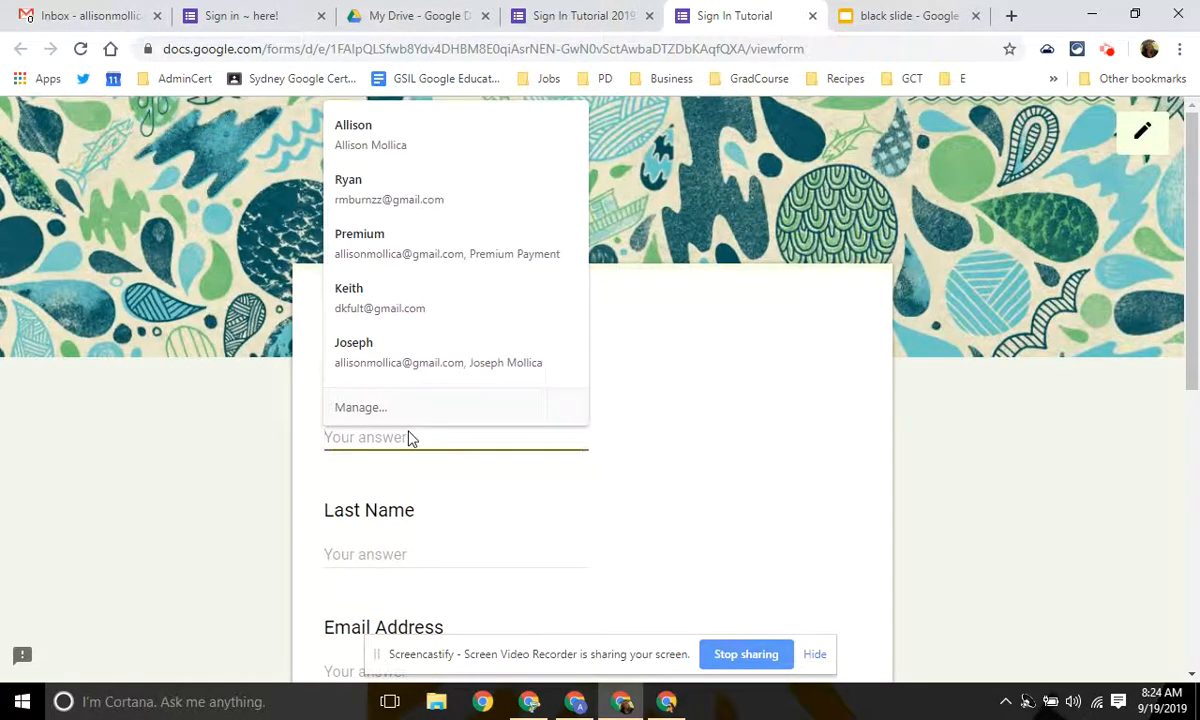
key(Tab)
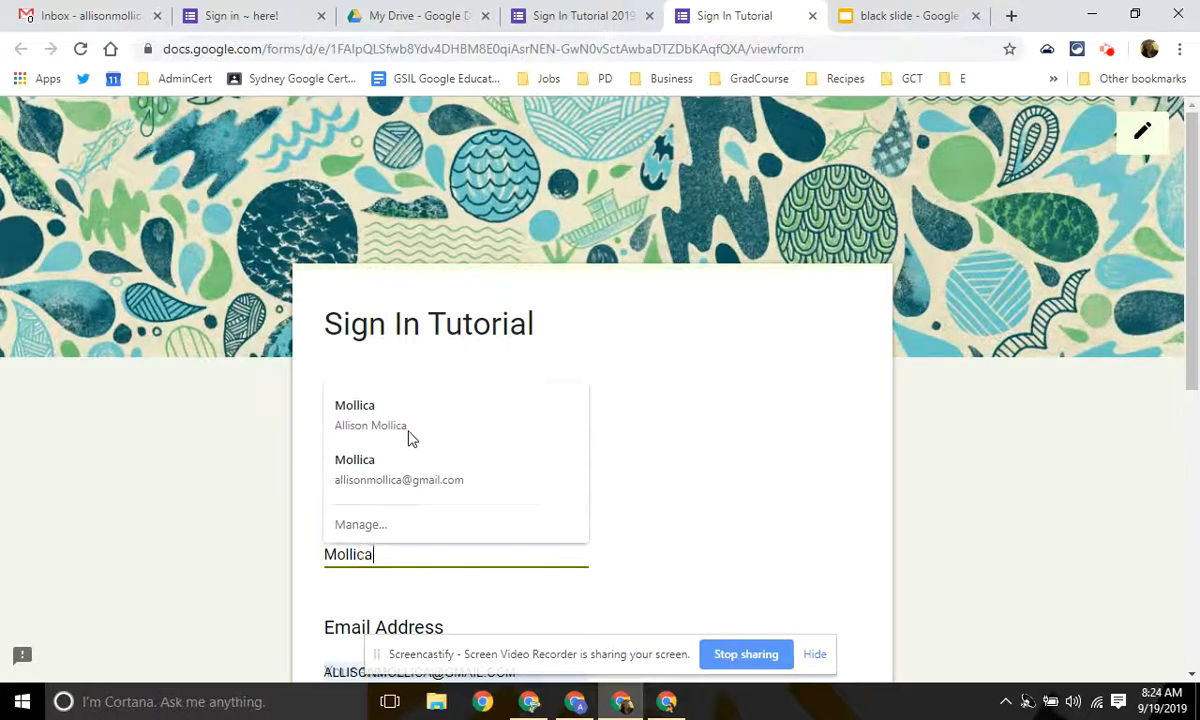
key(Tab)
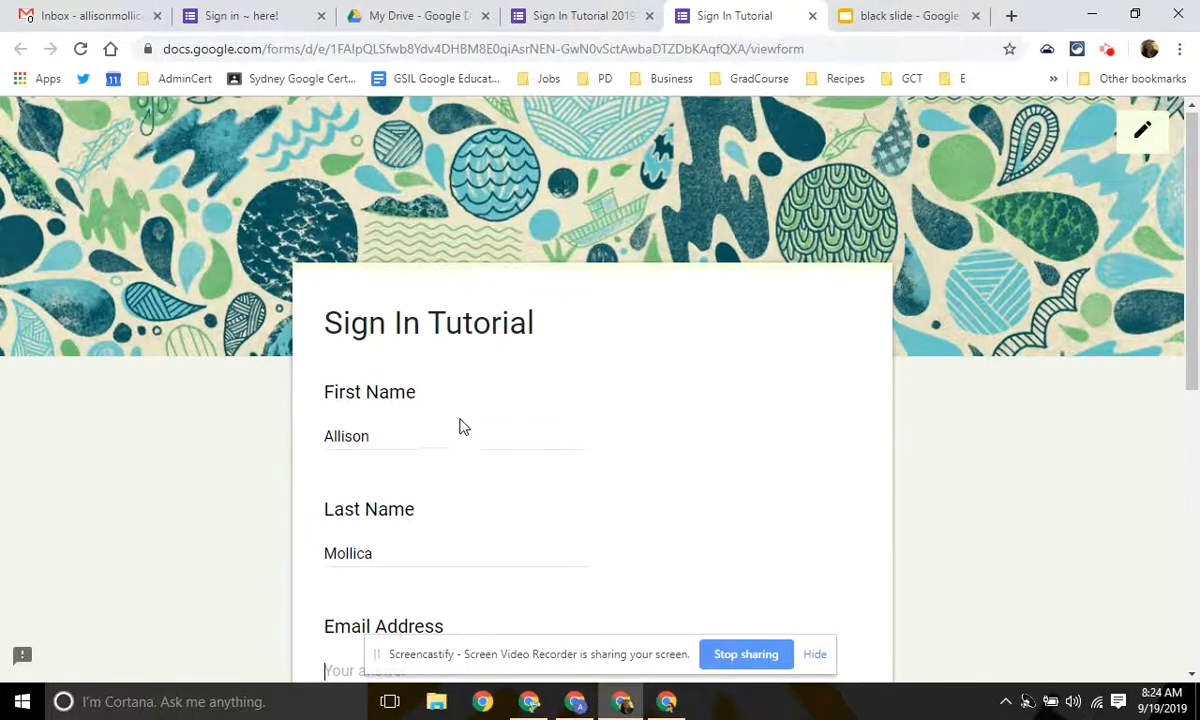
scroll(480, 410, down, 3)
text(fakeemail@email.com)
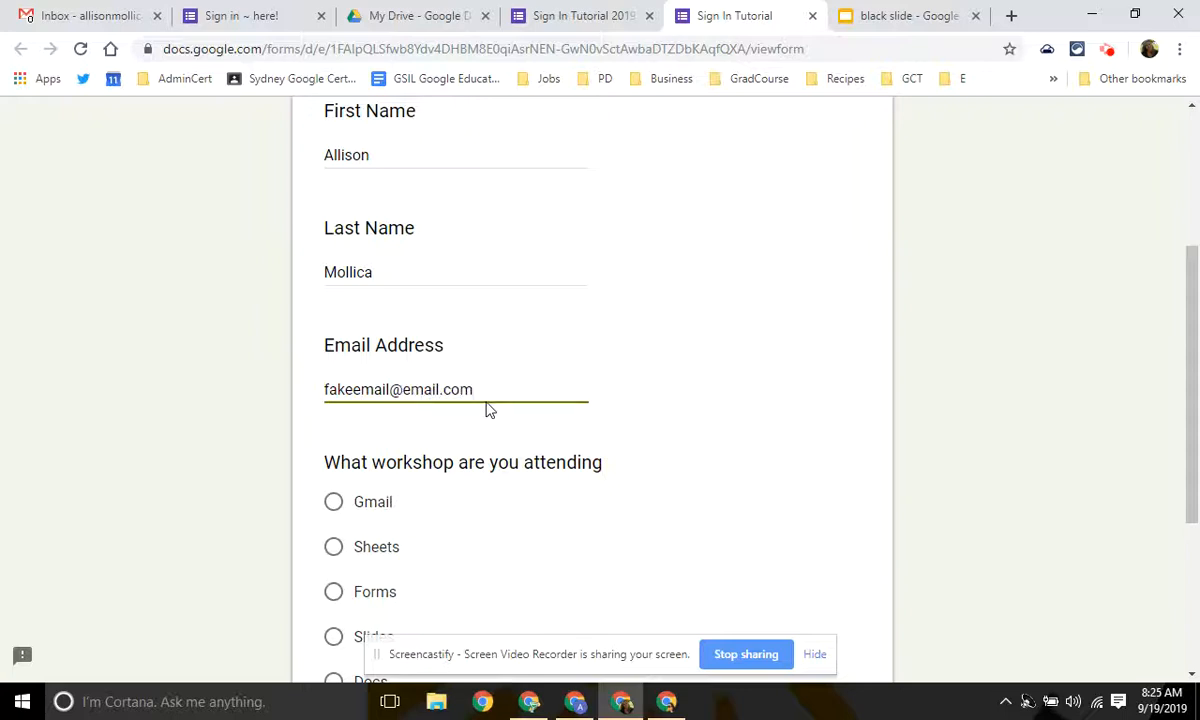
scroll(488, 408, down, 2)
click(358, 322)
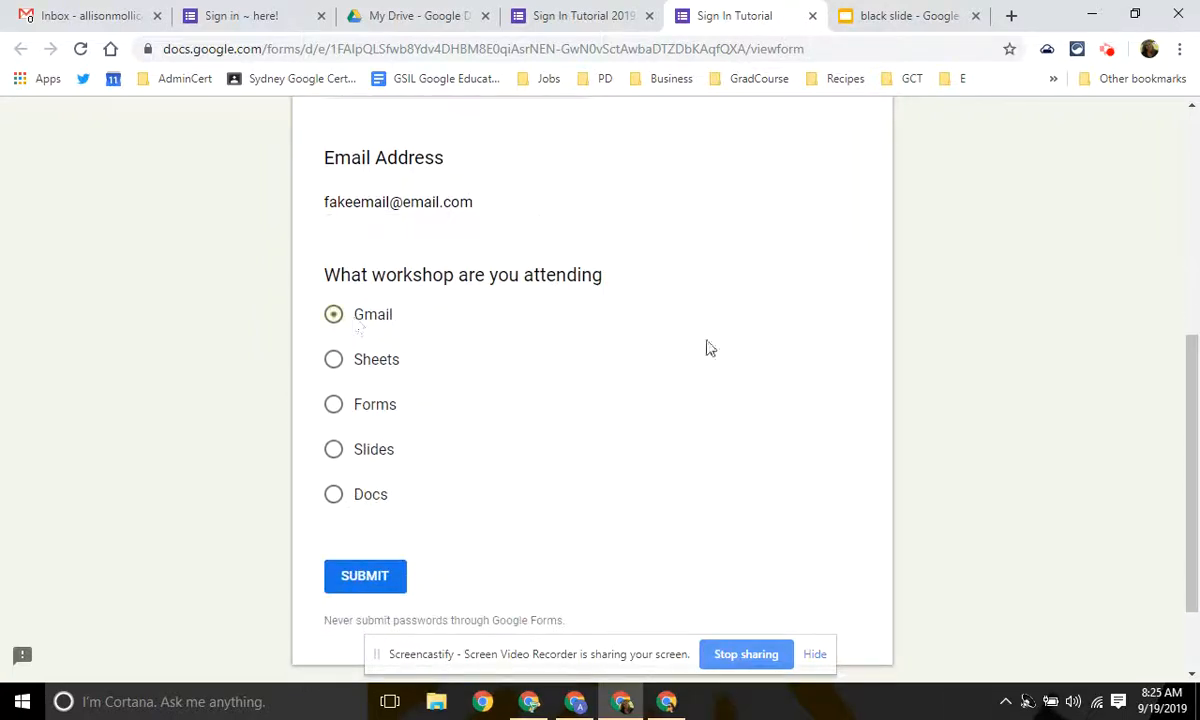
click(383, 590)
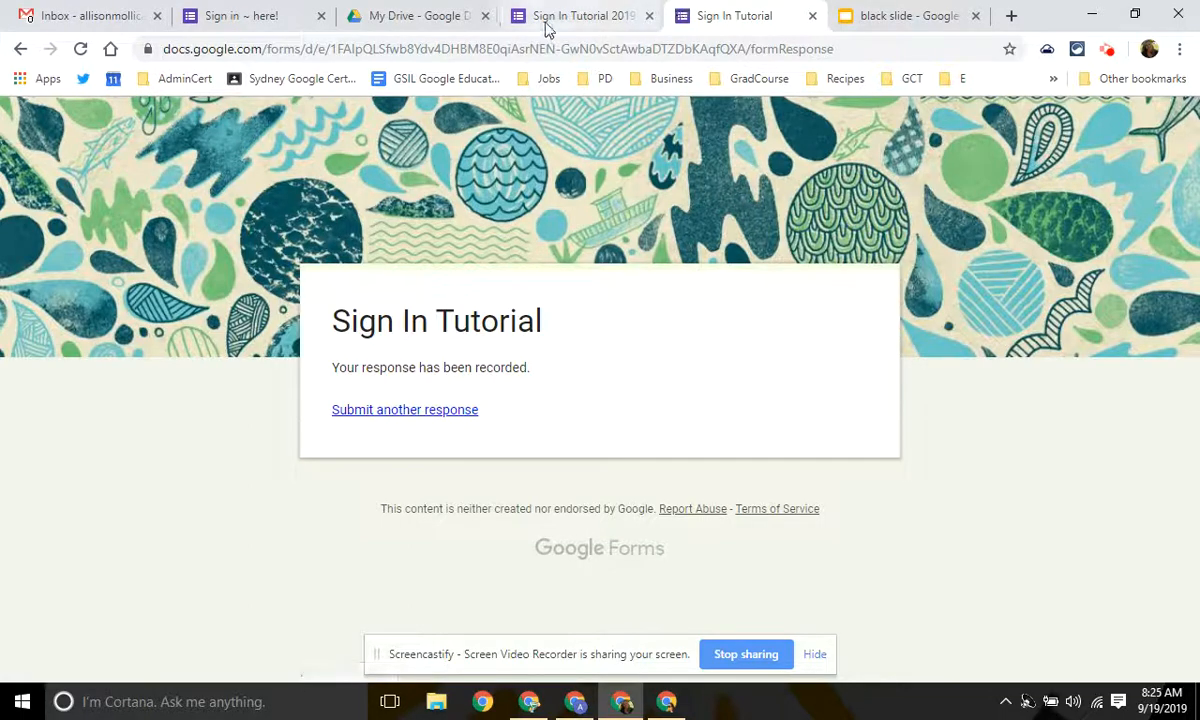
Close the preview and return to the form editor.
click(600, 14)
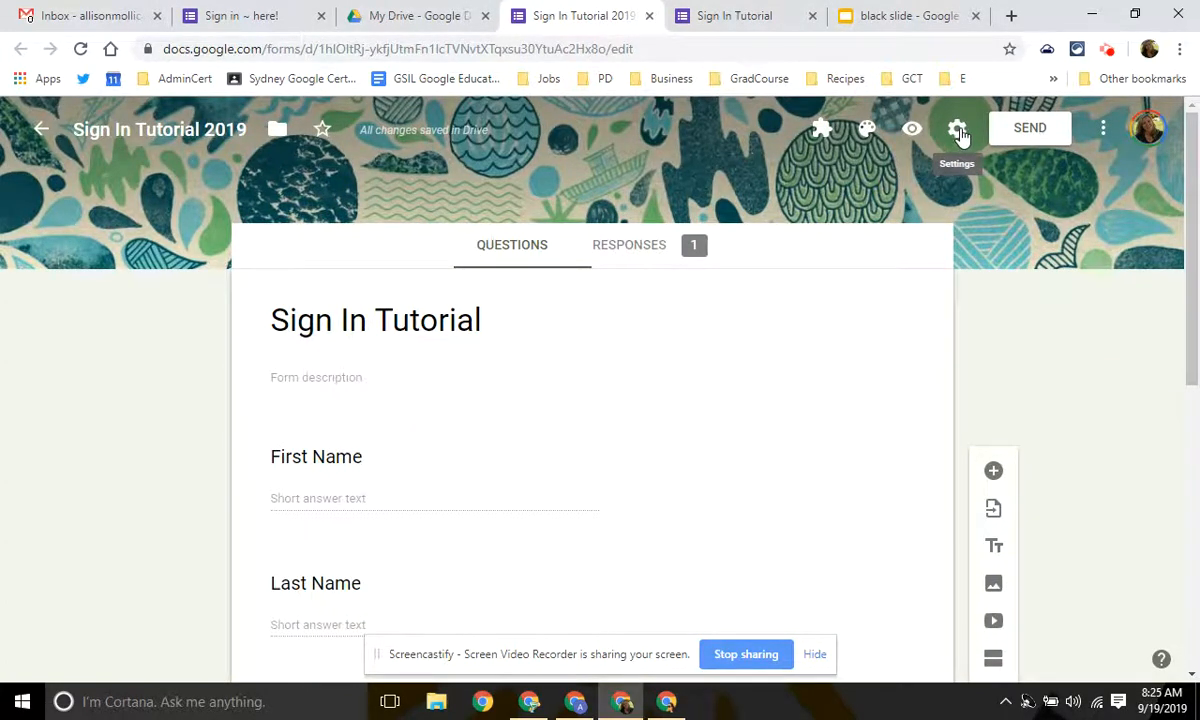
click(758, 18)
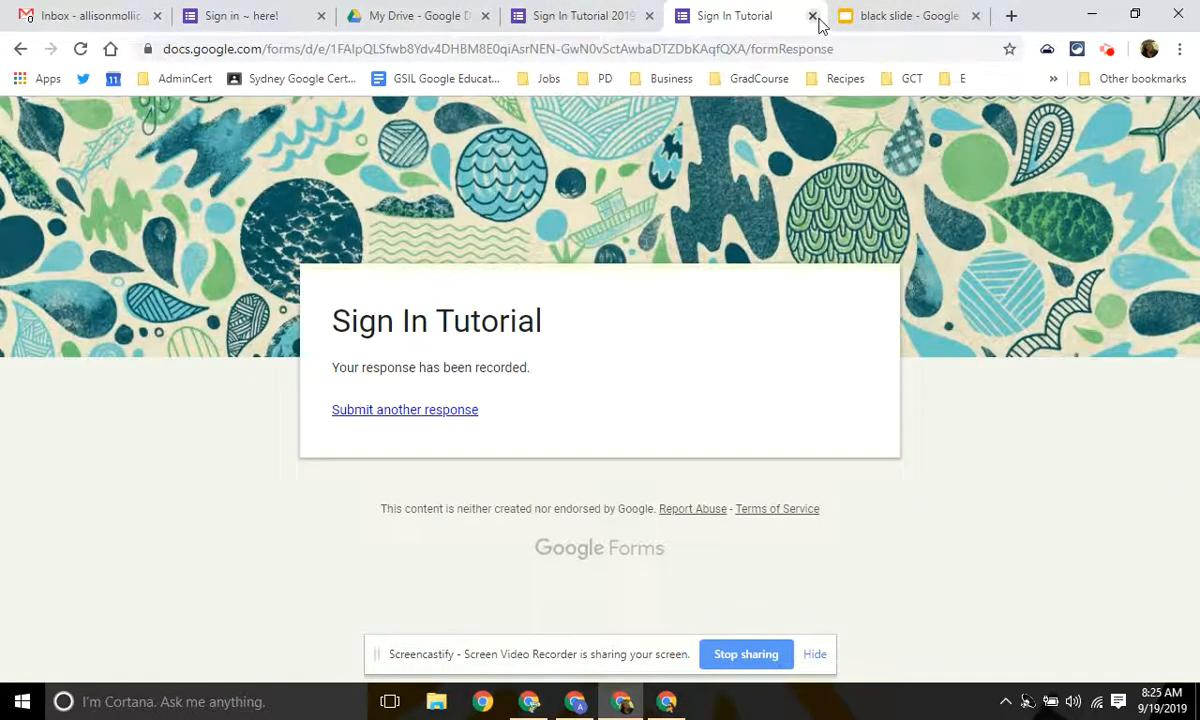
click(813, 17)
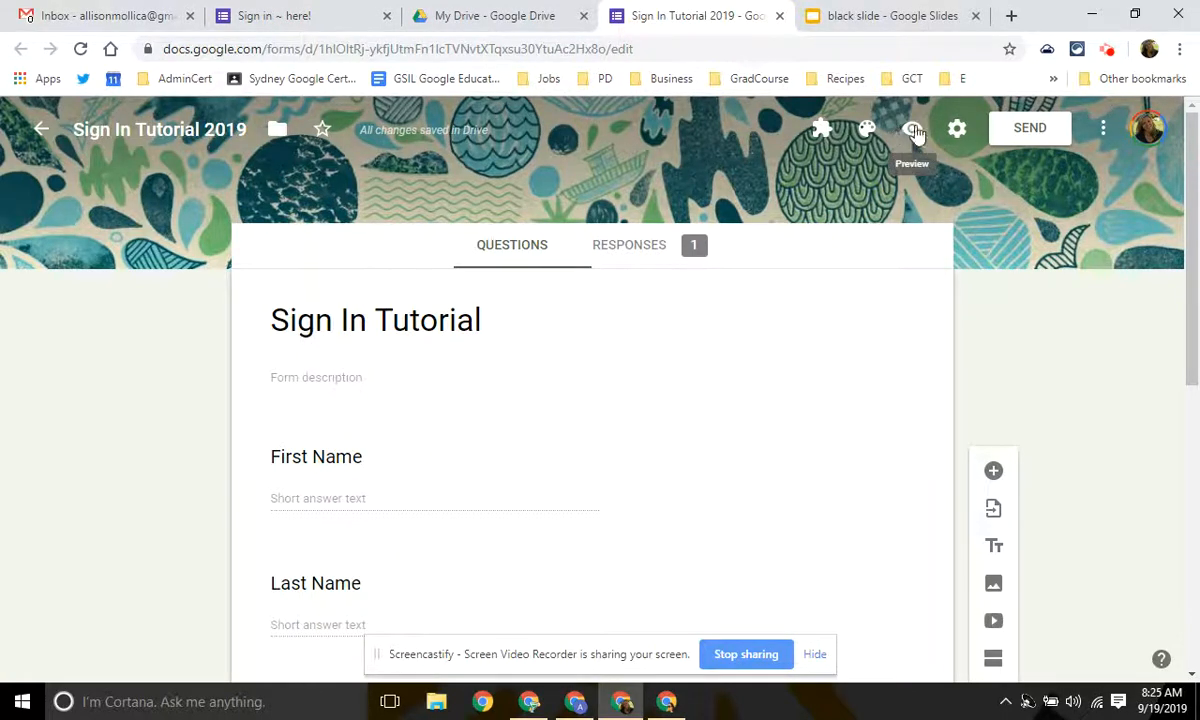
scroll(849, 380, down, 5)
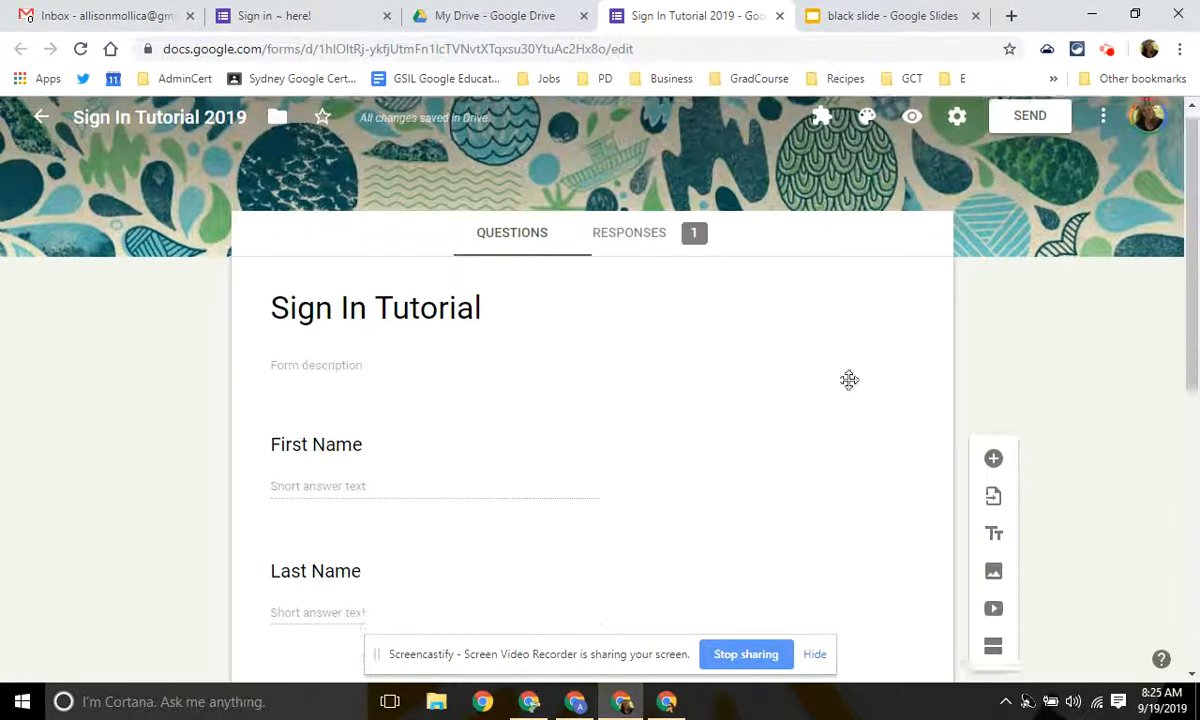
scroll(846, 390, up, 5)
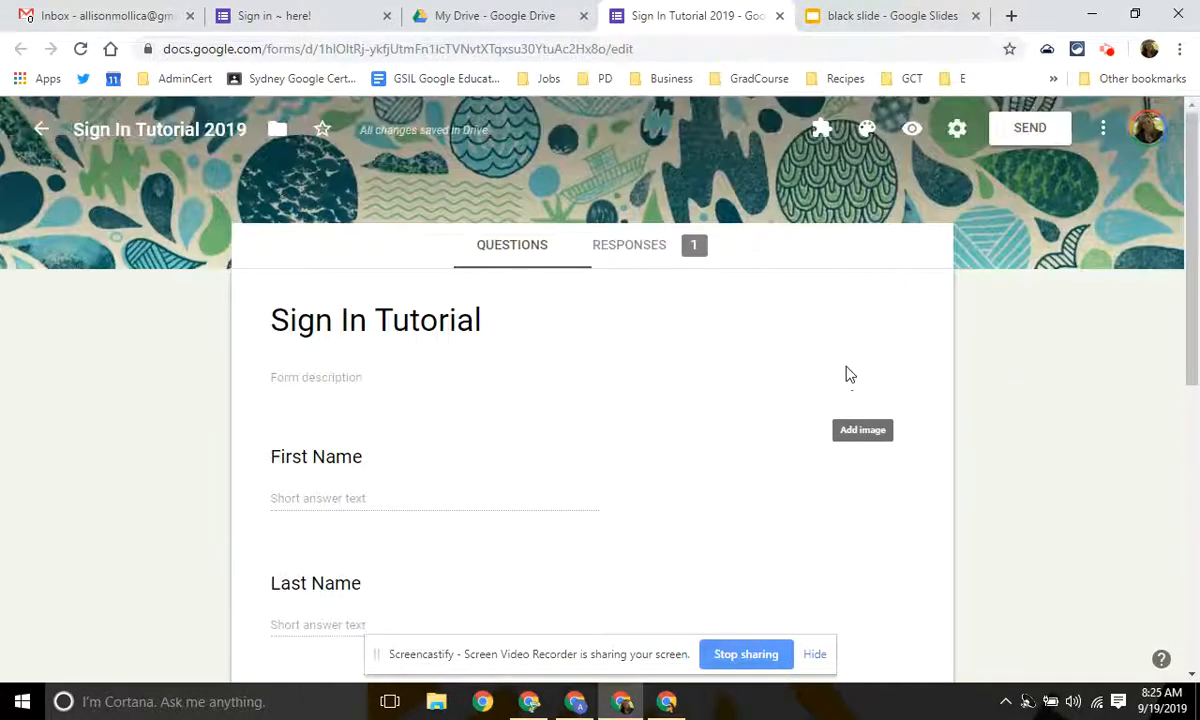
Review the Responses summary, including the workshop pie chart with Gmail at 100%.
click(650, 256)
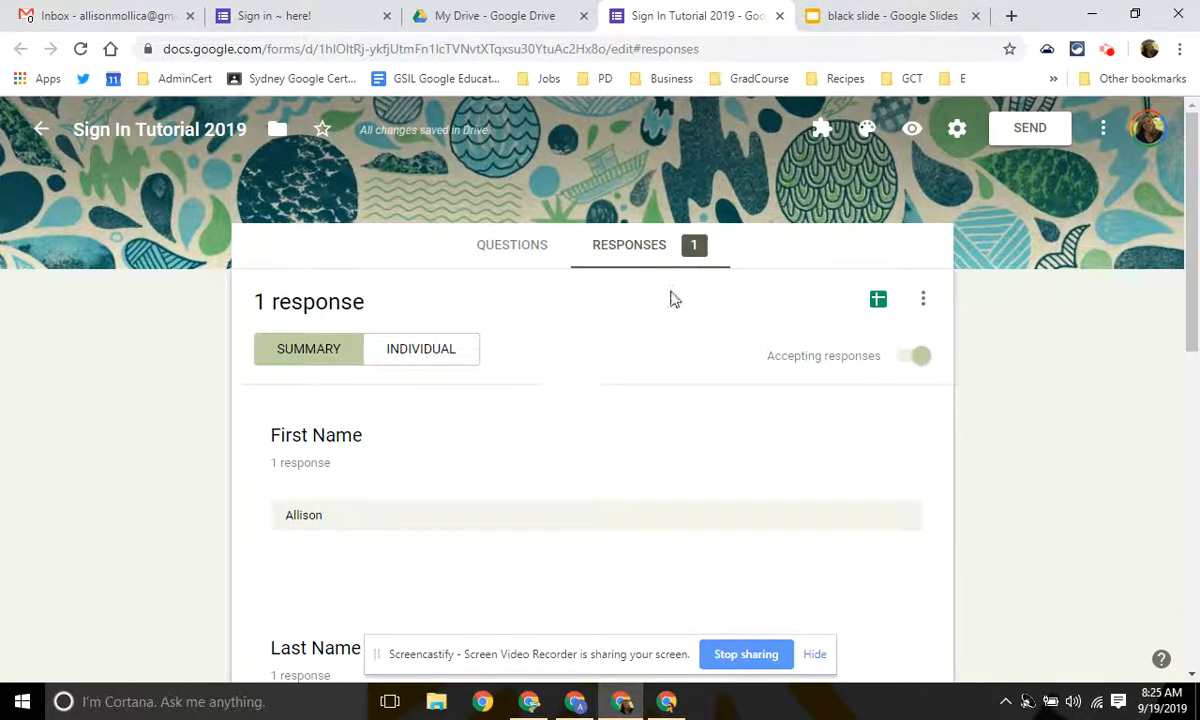
scroll(672, 288, down, 8)
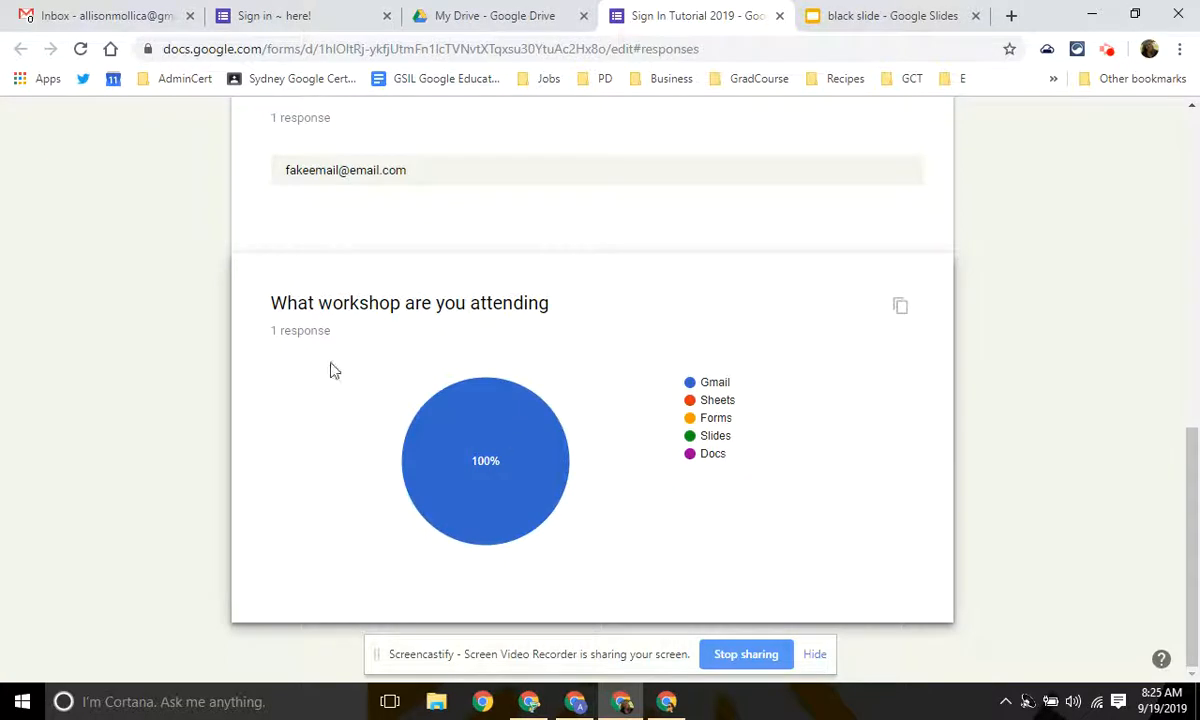
mouse_move(491, 489)
scroll(628, 463, up, 4)
scroll(630, 463, down, 4)
scroll(826, 418, up, 15)
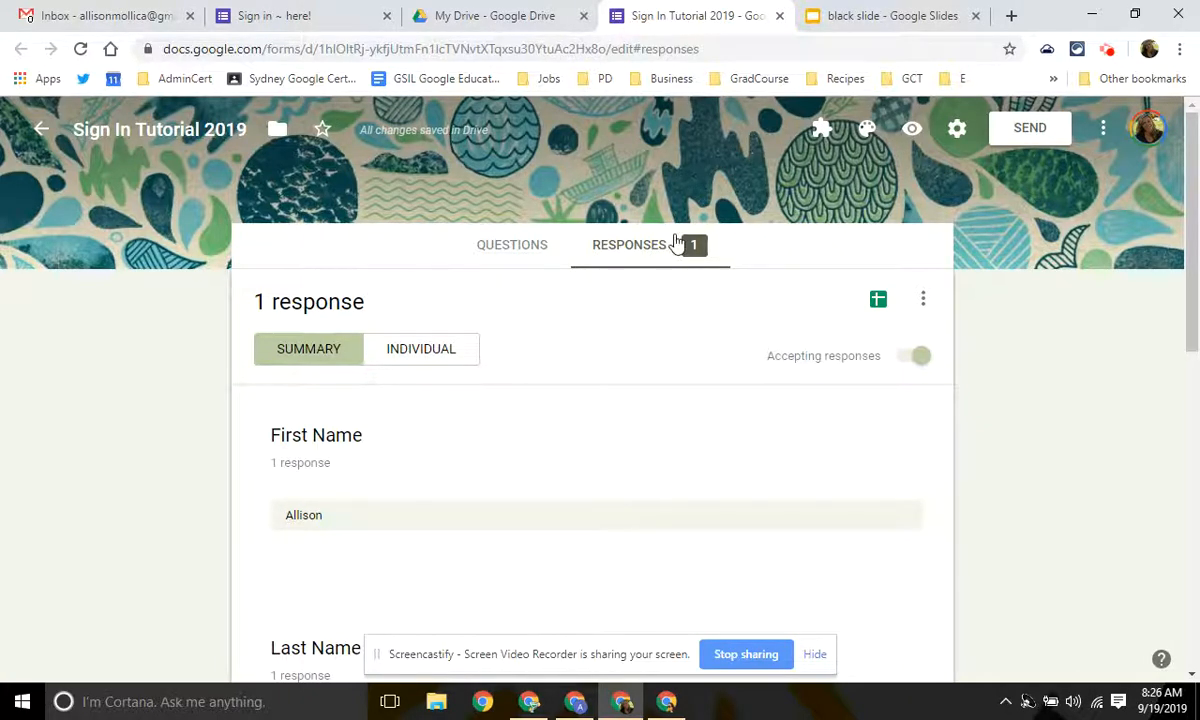
Link responses to a new 'Sign In Tutorial 2019 (Responses)' spreadsheet.
click(878, 302)
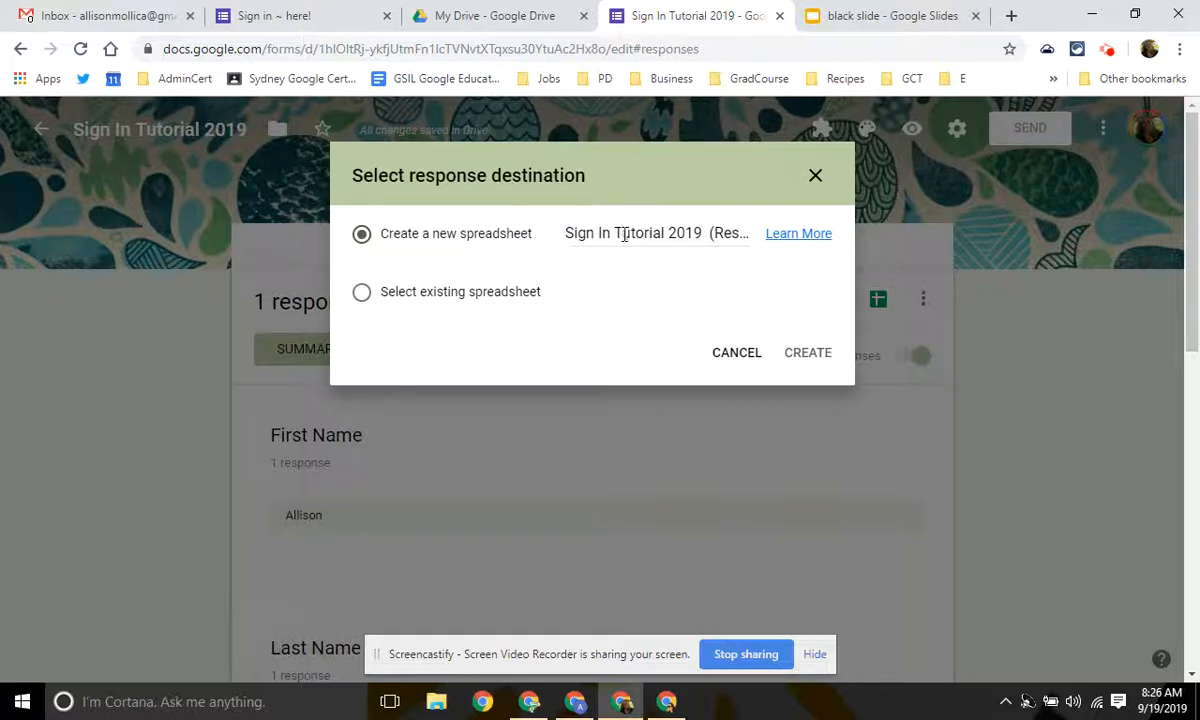
click(797, 355)
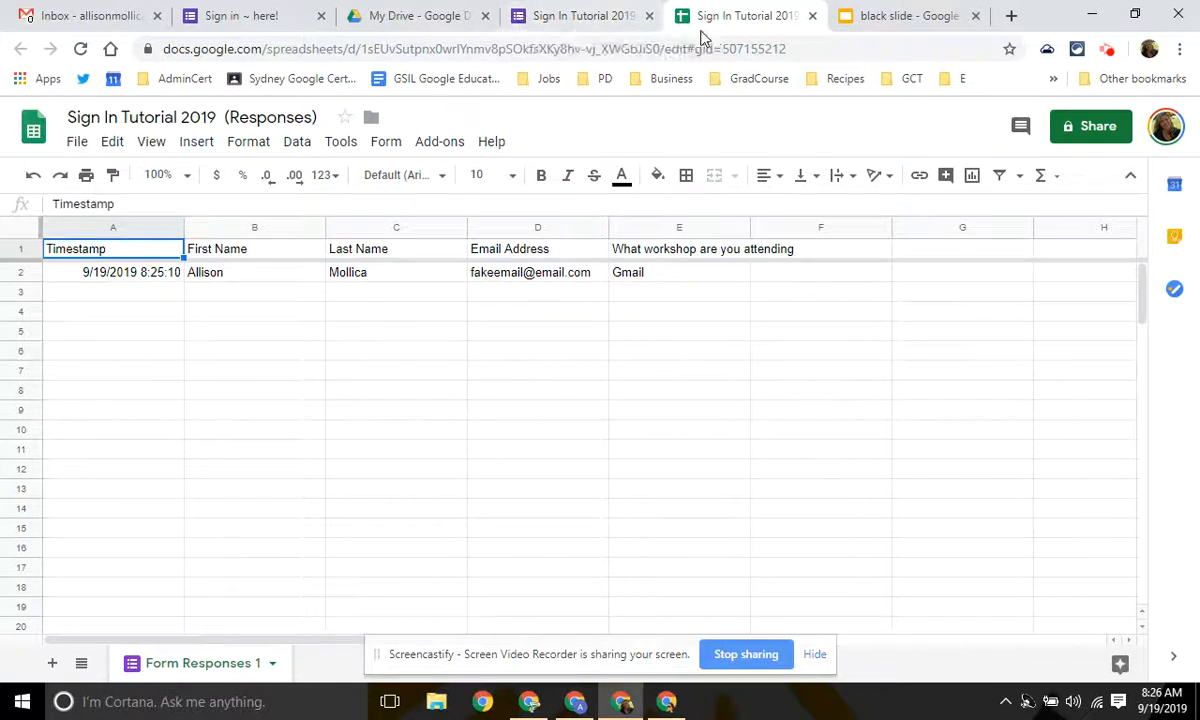
click(611, 18)
click(512, 262)
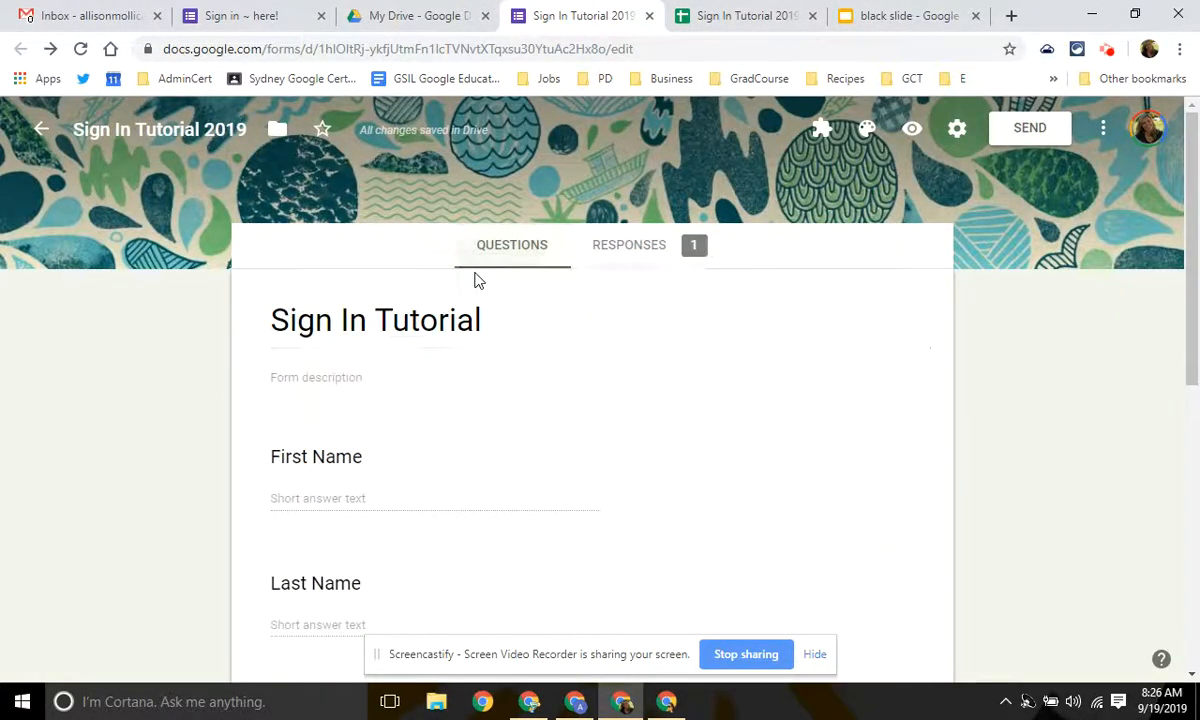
click(728, 12)
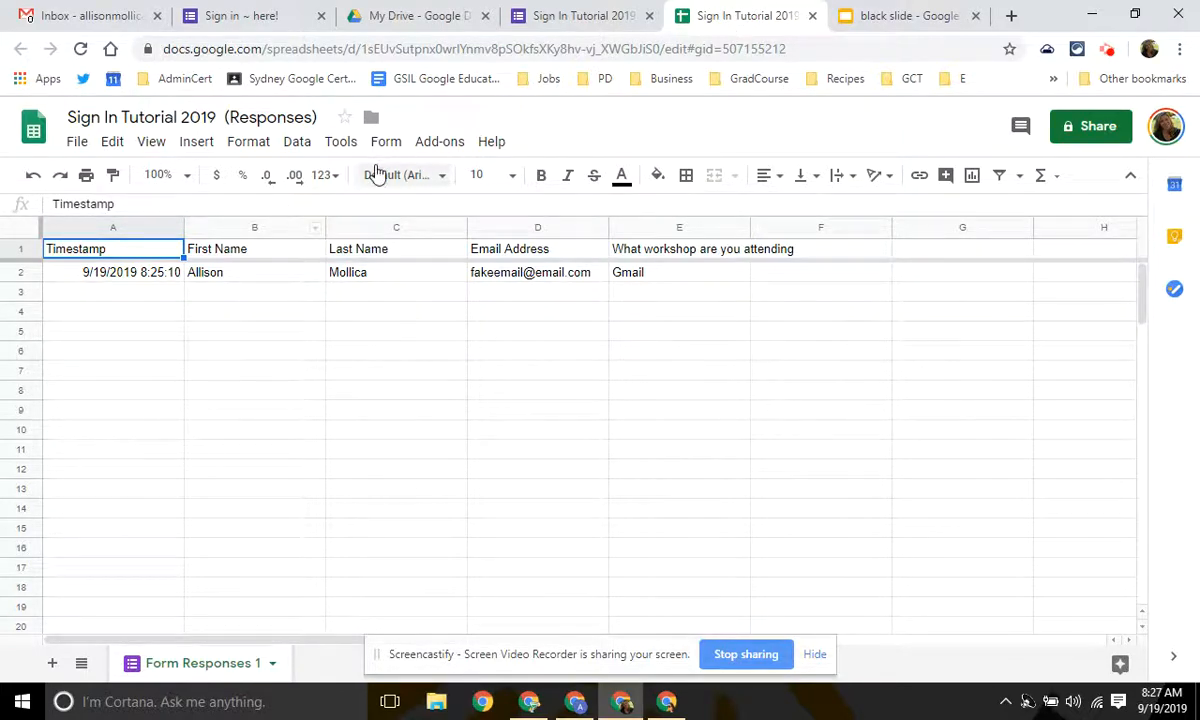
click(441, 147)
mouse_move(474, 224)
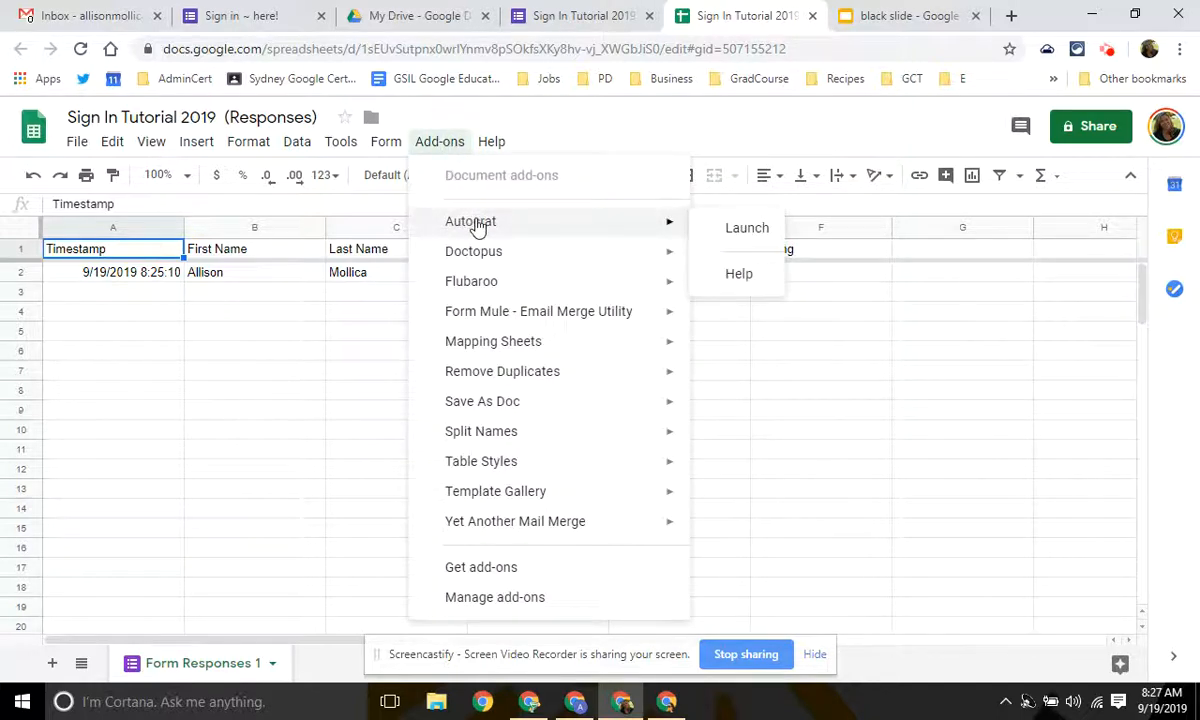
mouse_move(540, 528)
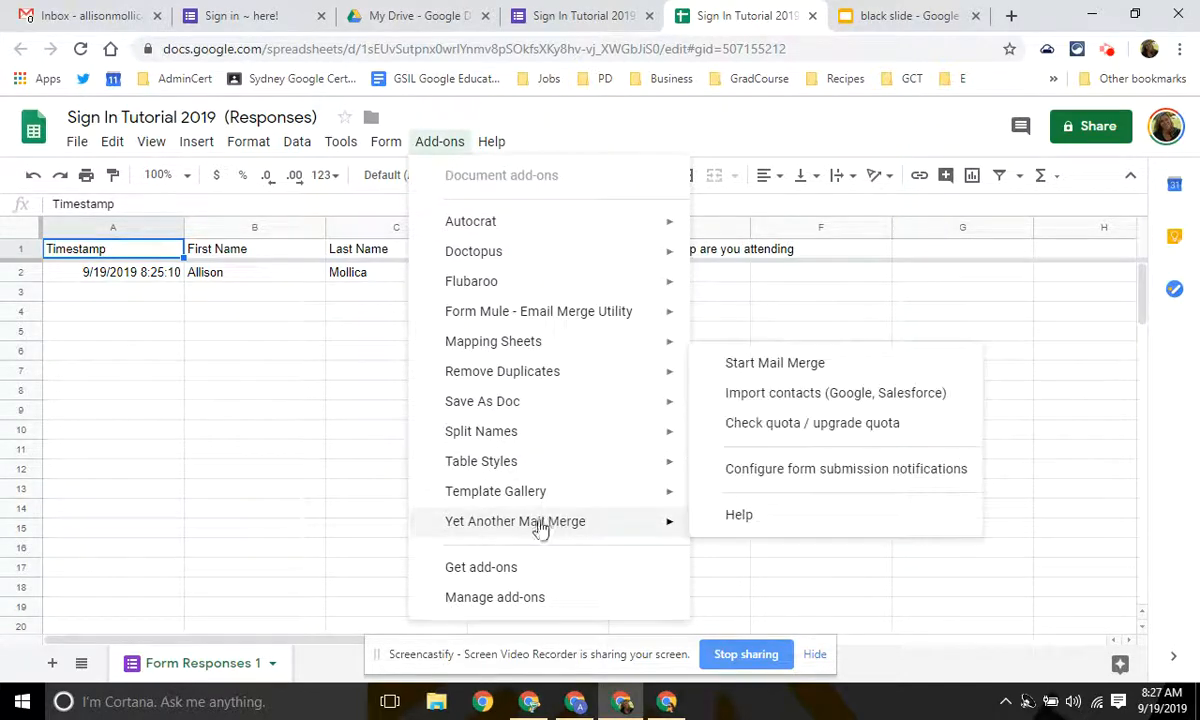
click(340, 470)
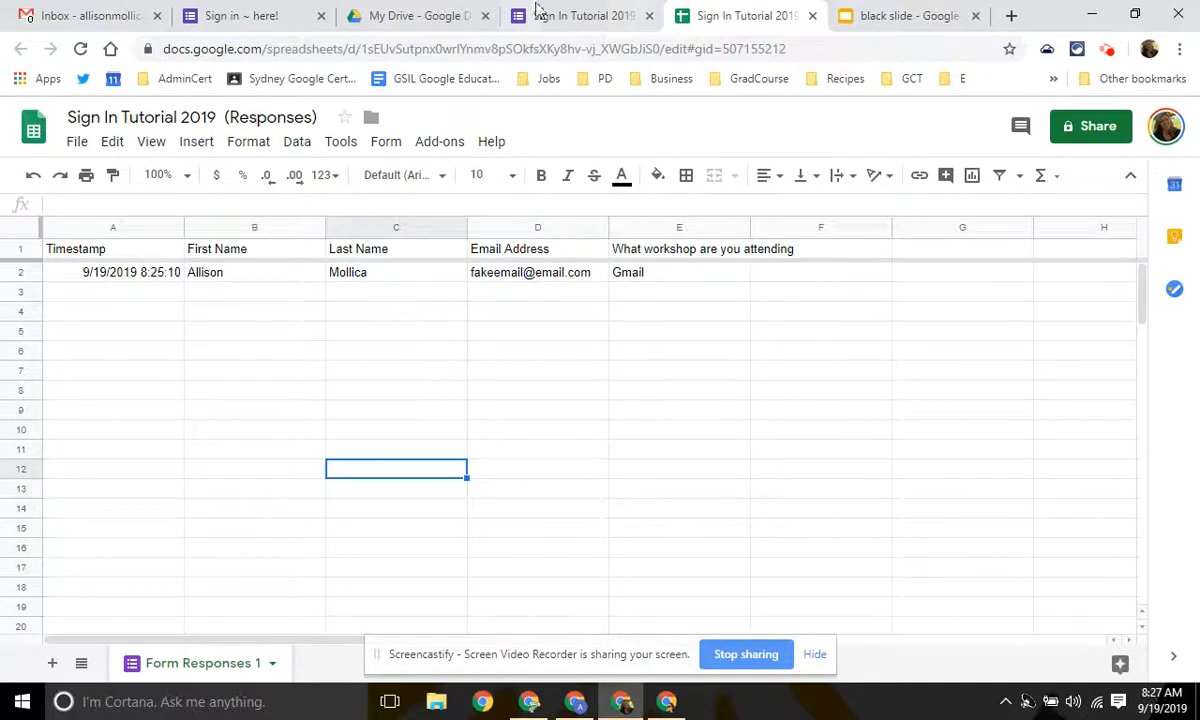
Switch My Drive to list view and check which folder holds the form.
click(455, 18)
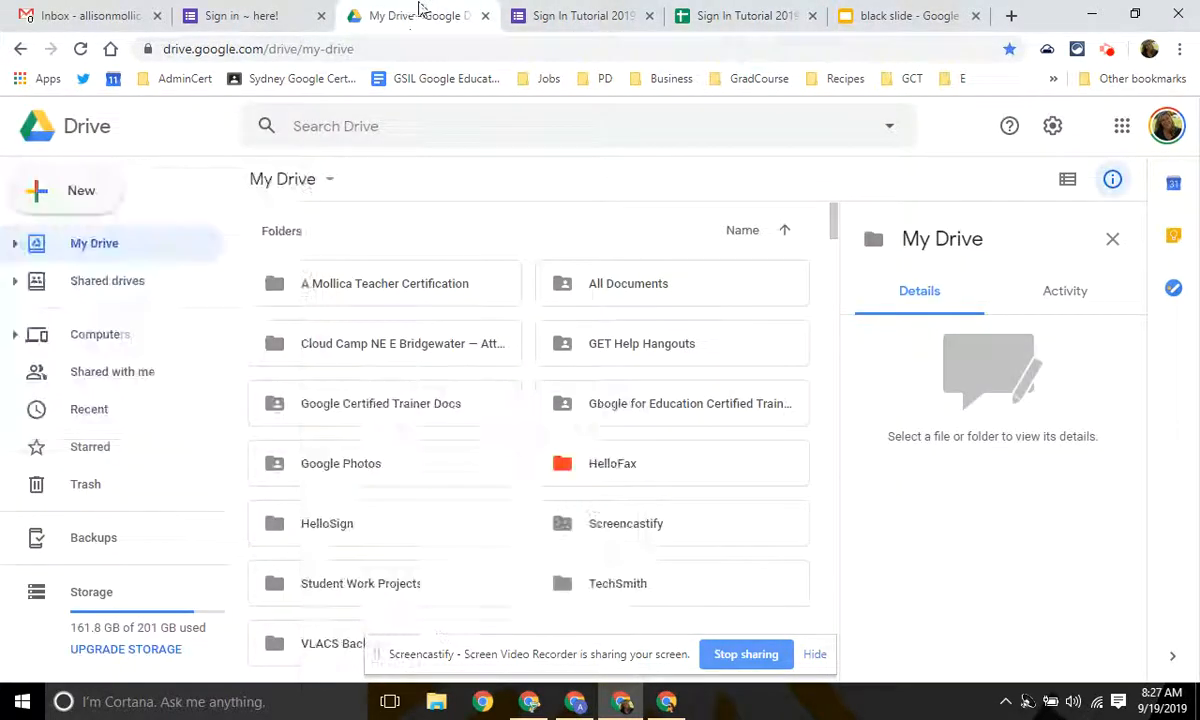
scroll(398, 316, down, 5)
scroll(403, 338, up, 5)
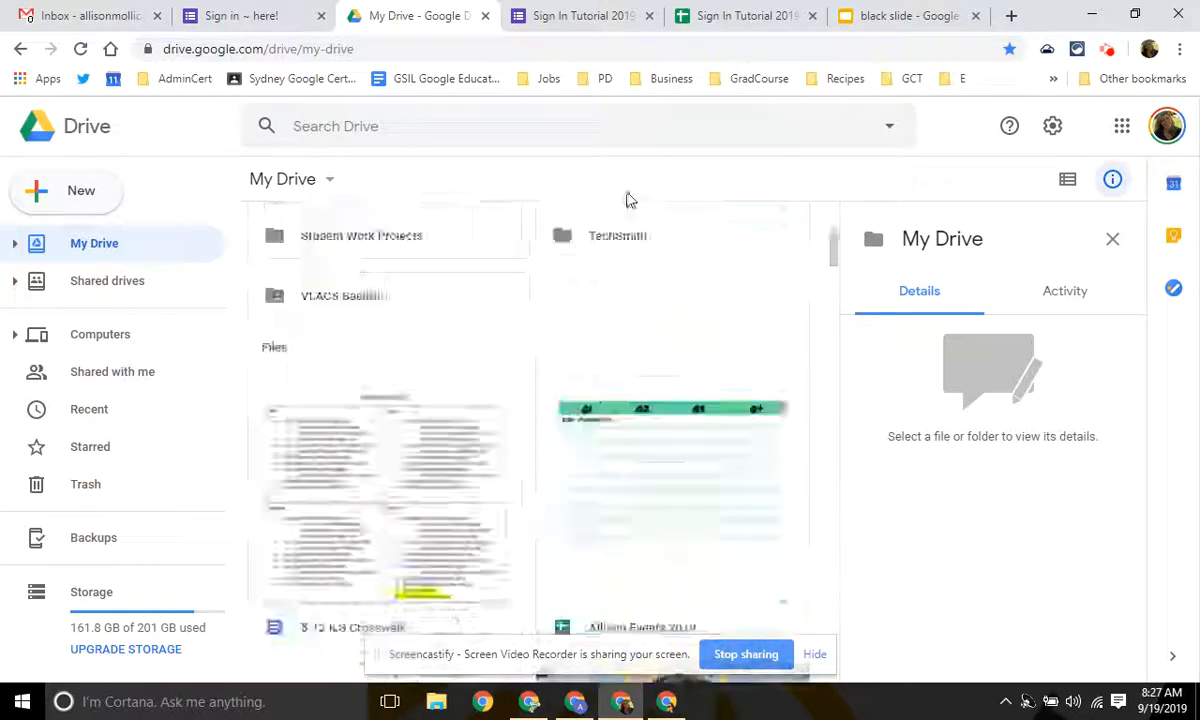
click(1067, 179)
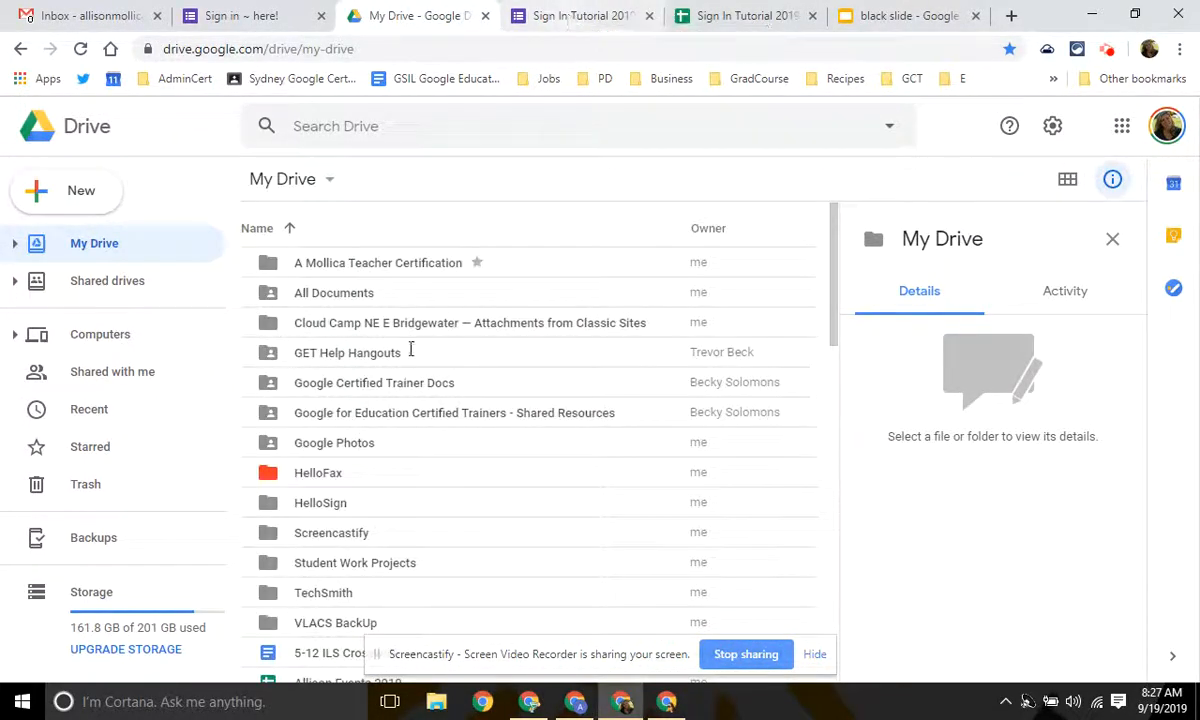
scroll(477, 380, down, 8)
scroll(480, 380, down, 4)
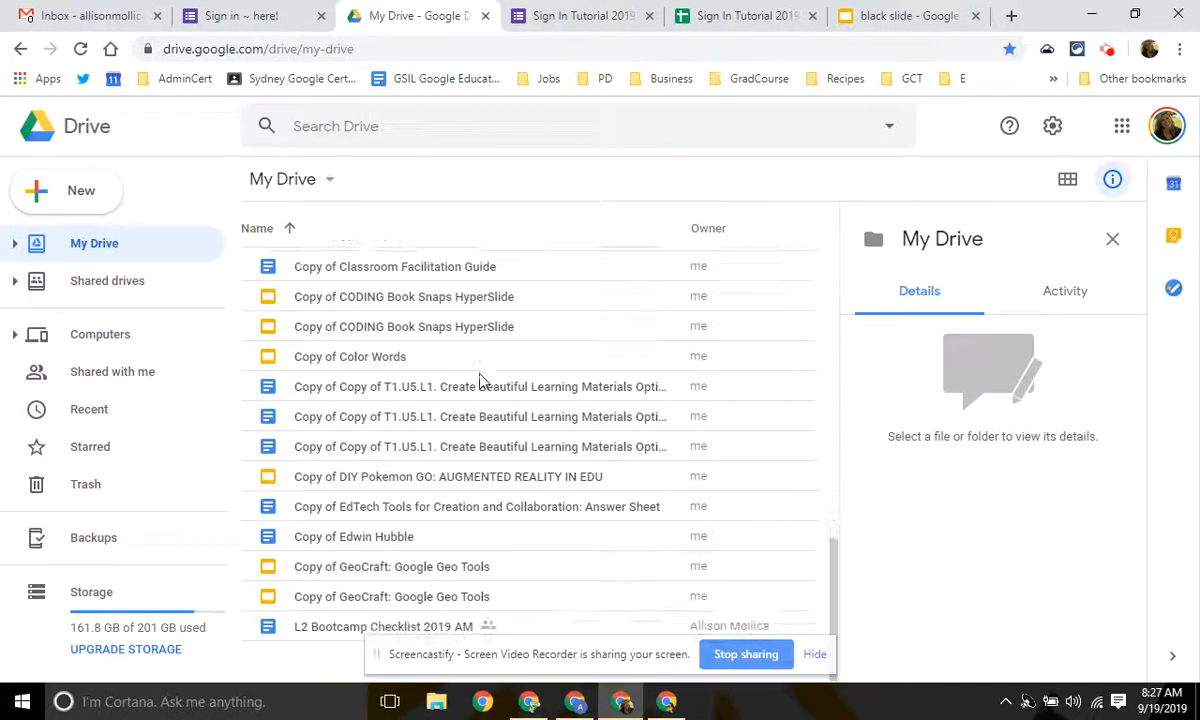
click(565, 14)
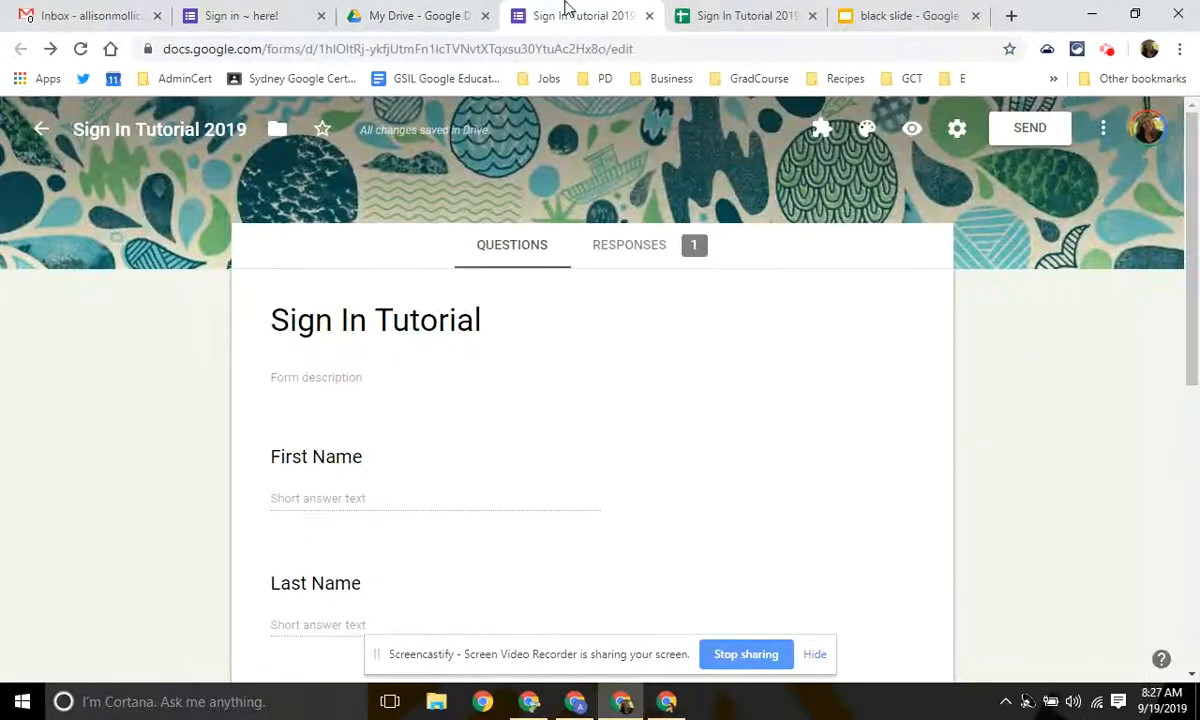
click(277, 130)
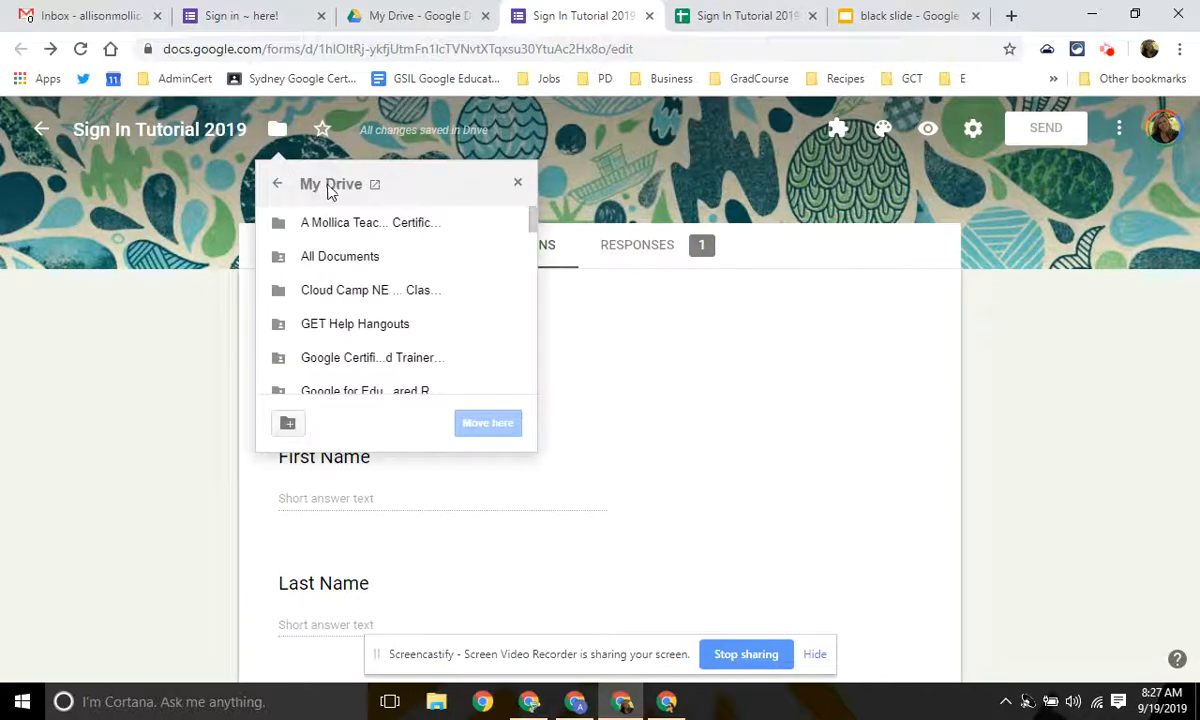
Locate the Sign In Tutorial 2019 files in My Drive, glance at the responses sheet, and return to the form.
click(435, 15)
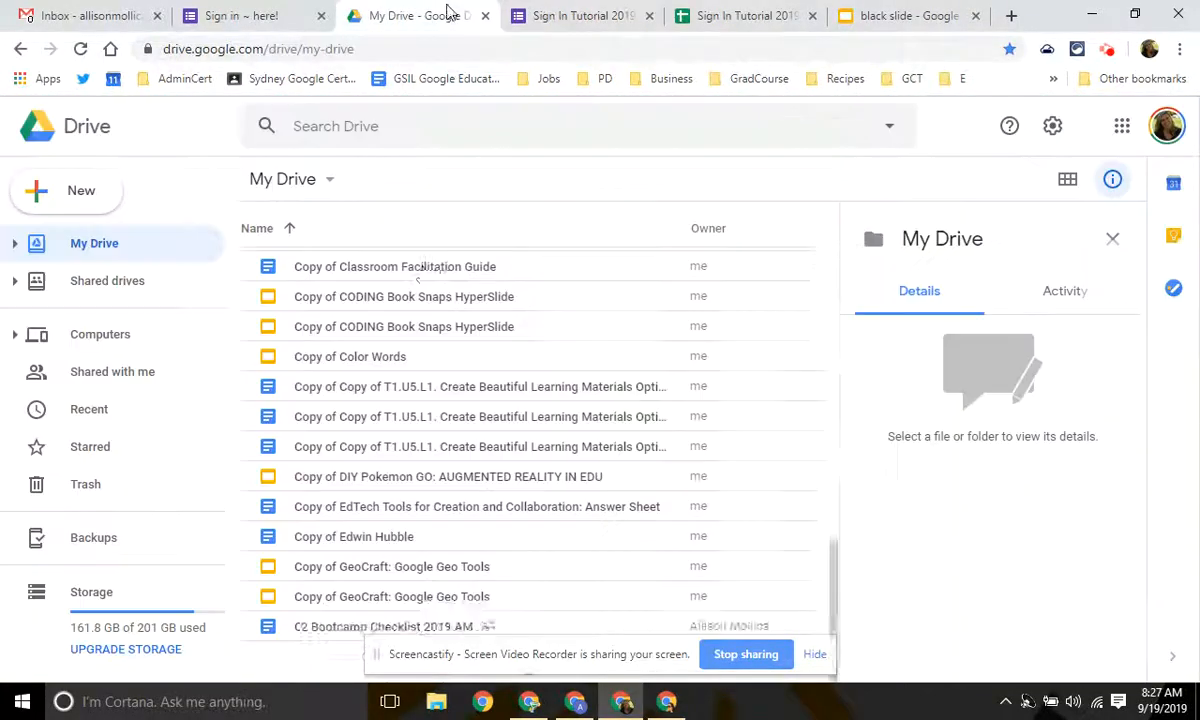
scroll(422, 355, down, 12)
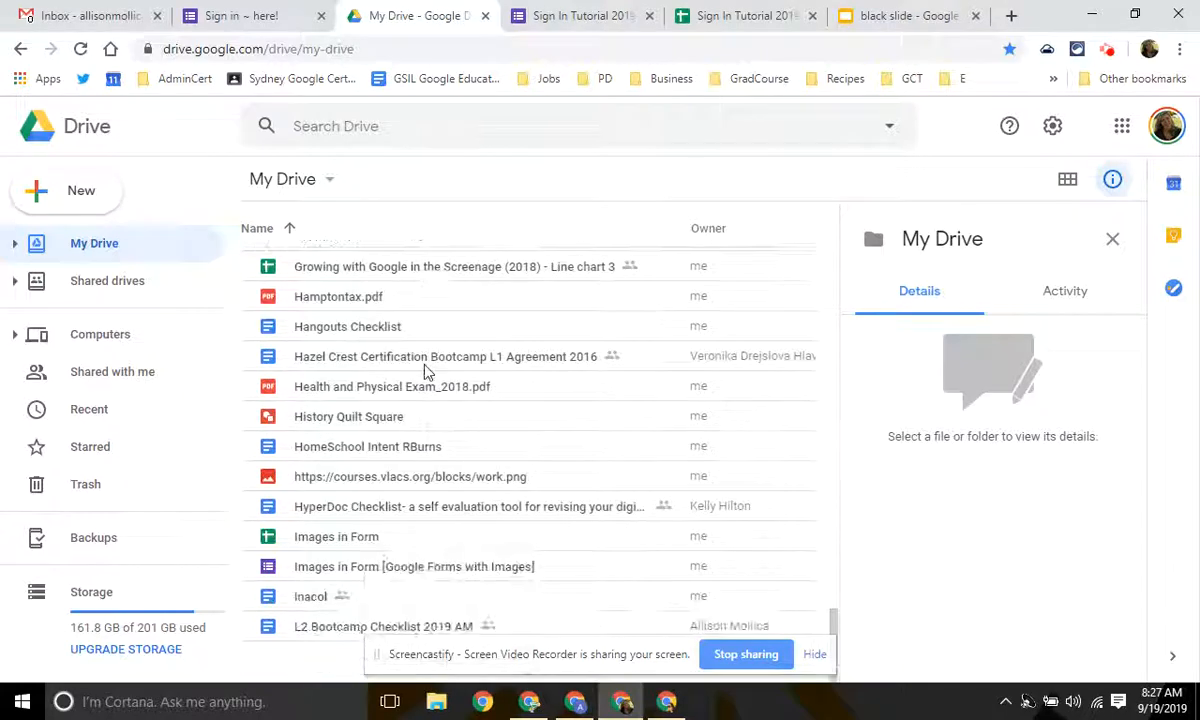
scroll(425, 370, down, 15)
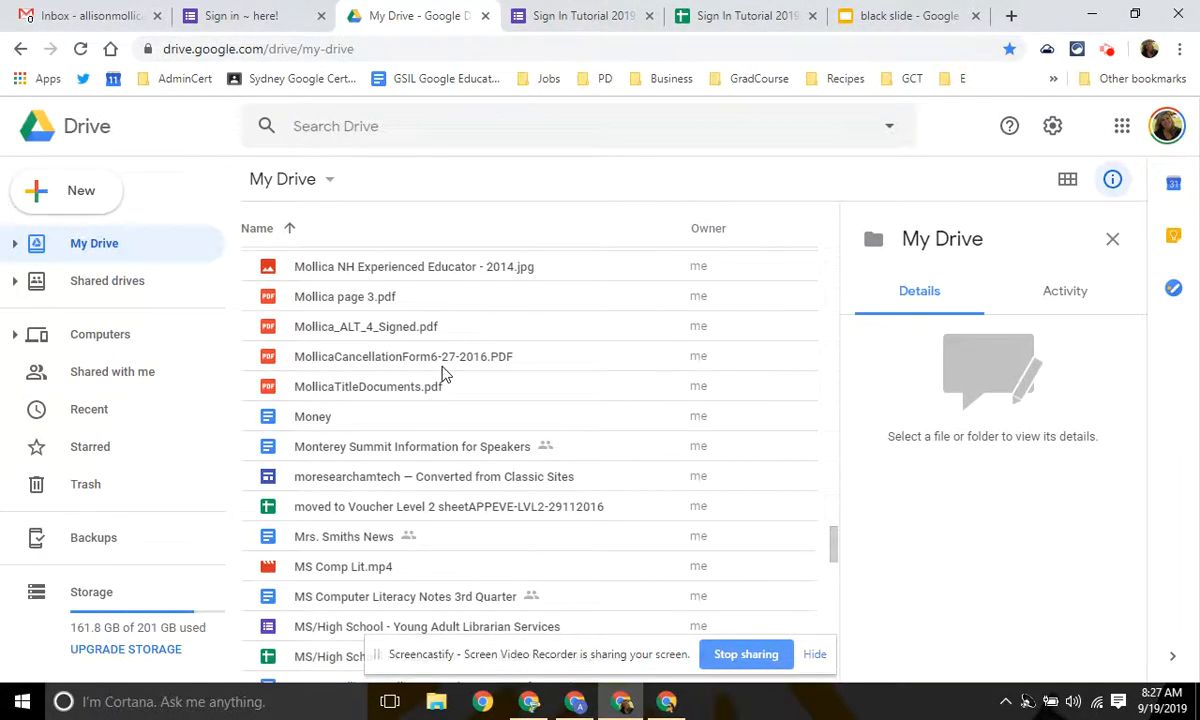
scroll(444, 365, down, 5)
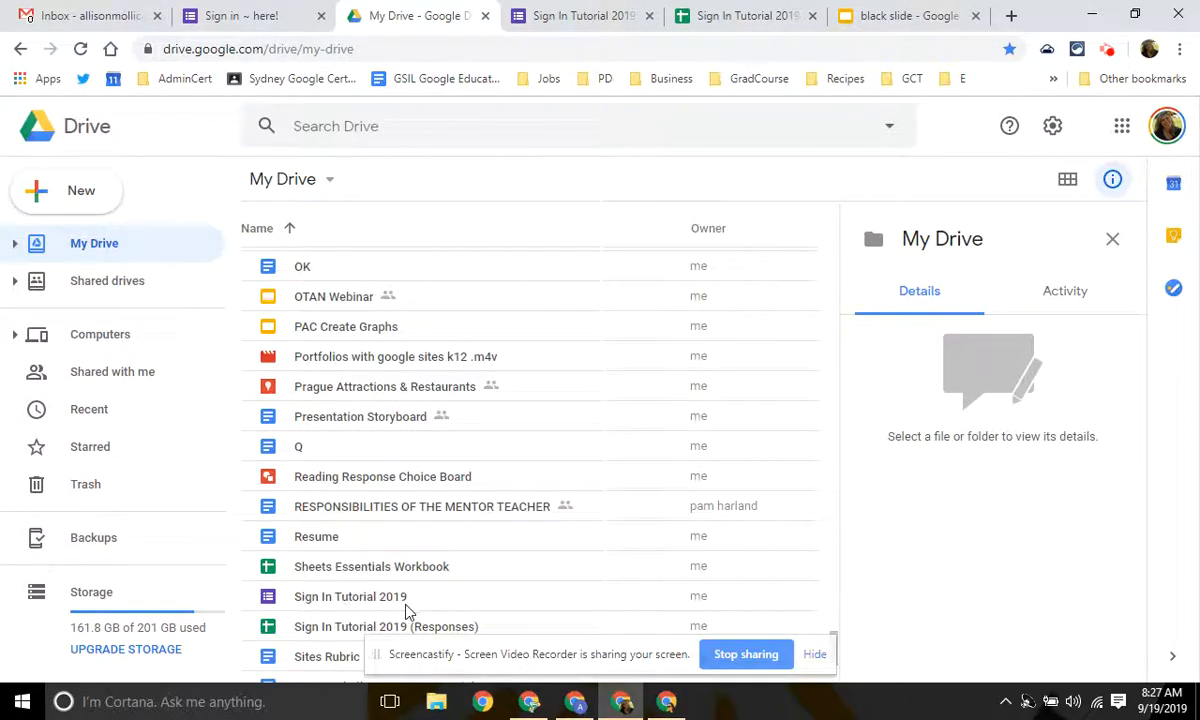
scroll(435, 535, down, 2)
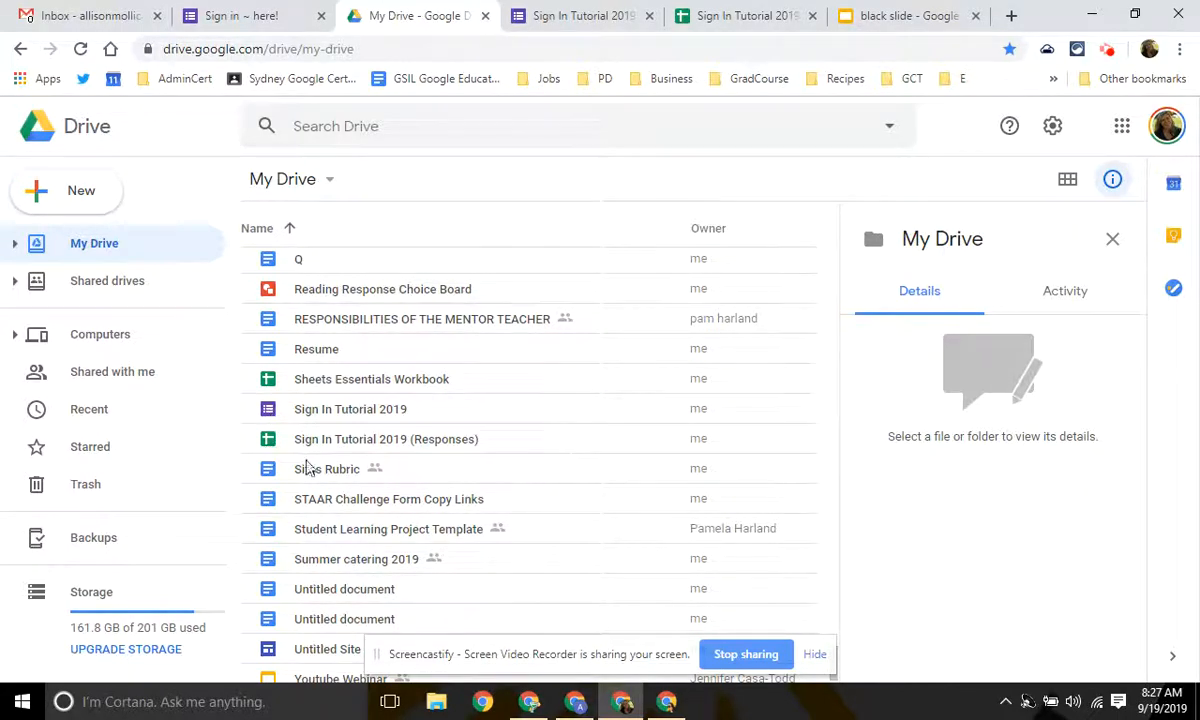
click(547, 12)
click(705, 12)
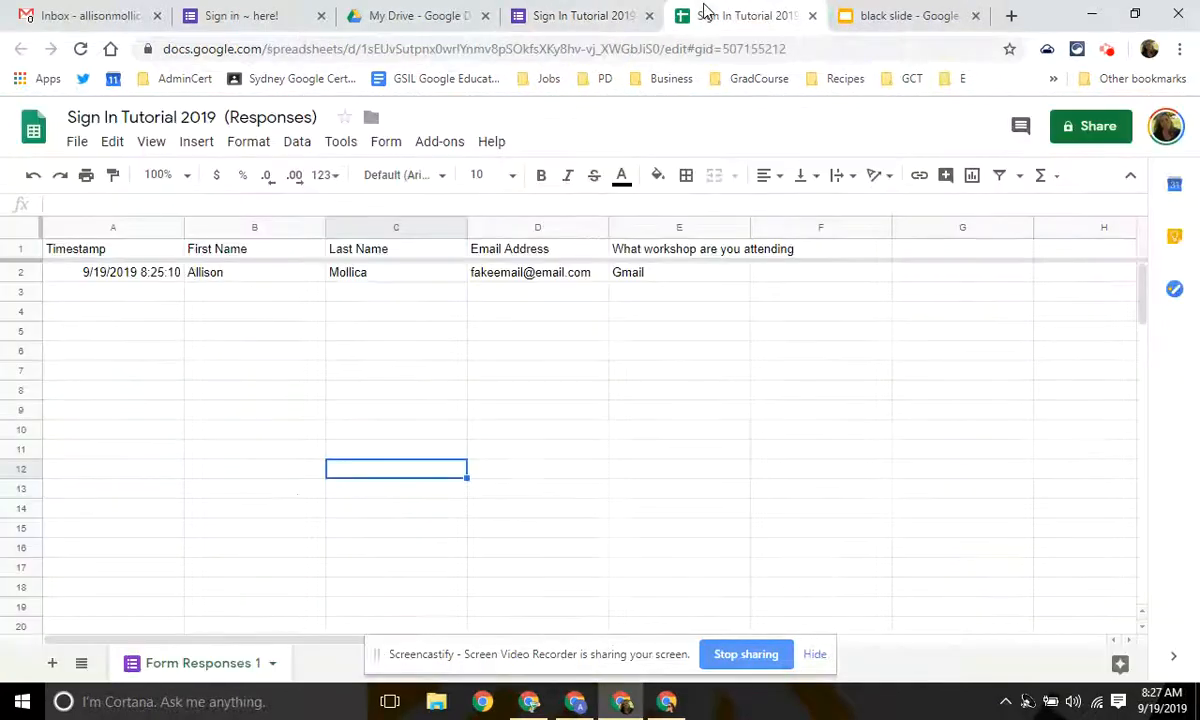
click(575, 12)
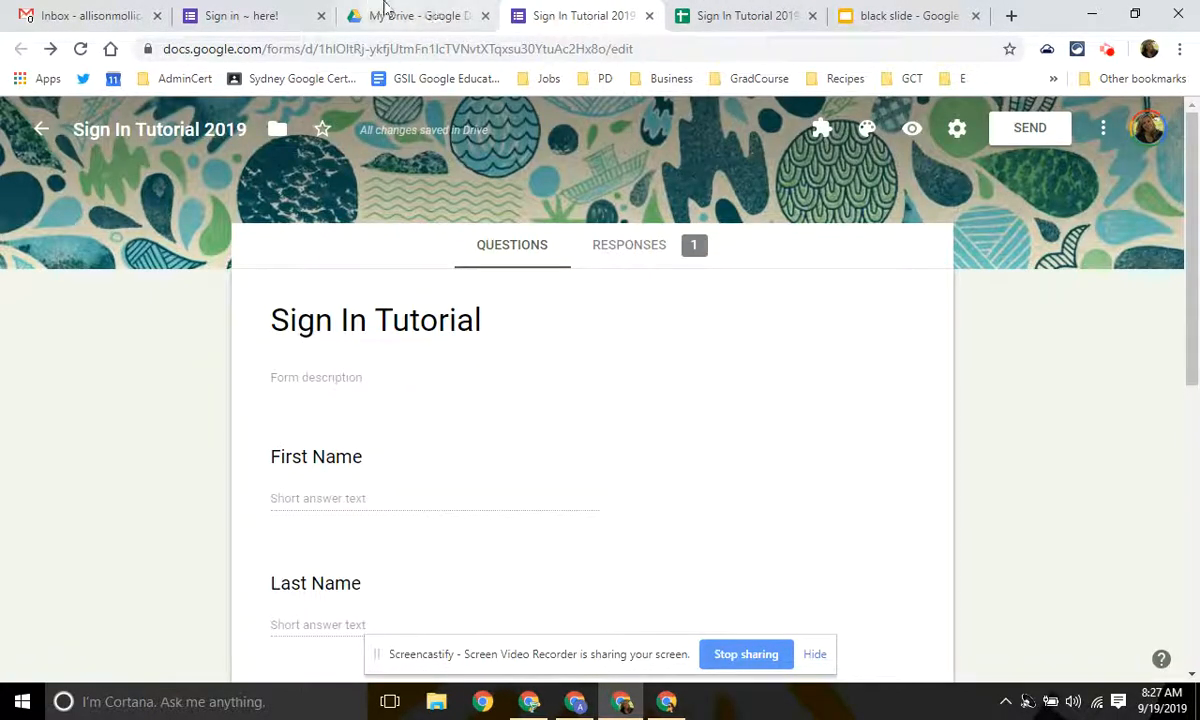